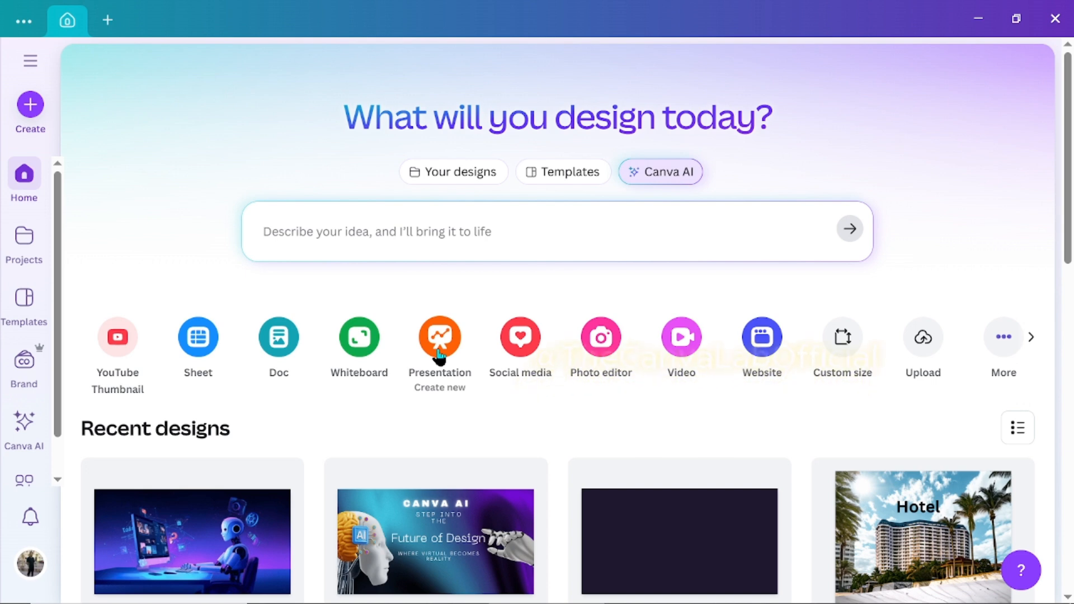
# Step: Create a blank presentation and add the uploaded orange-background photo of the woman in a white T-shirt
pyautogui.click(440, 353)
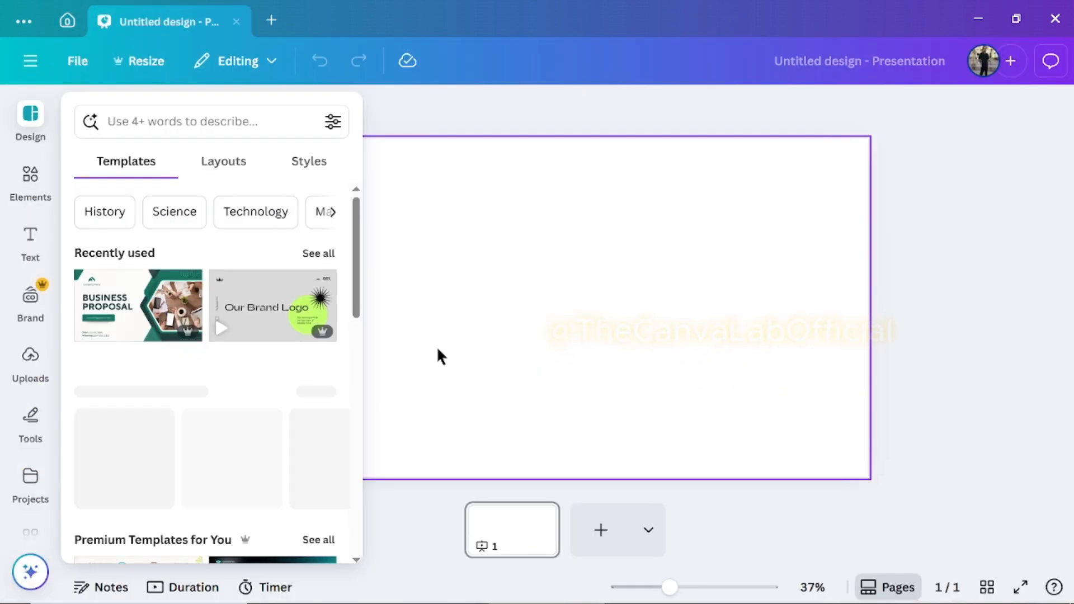
pyautogui.click(29, 373)
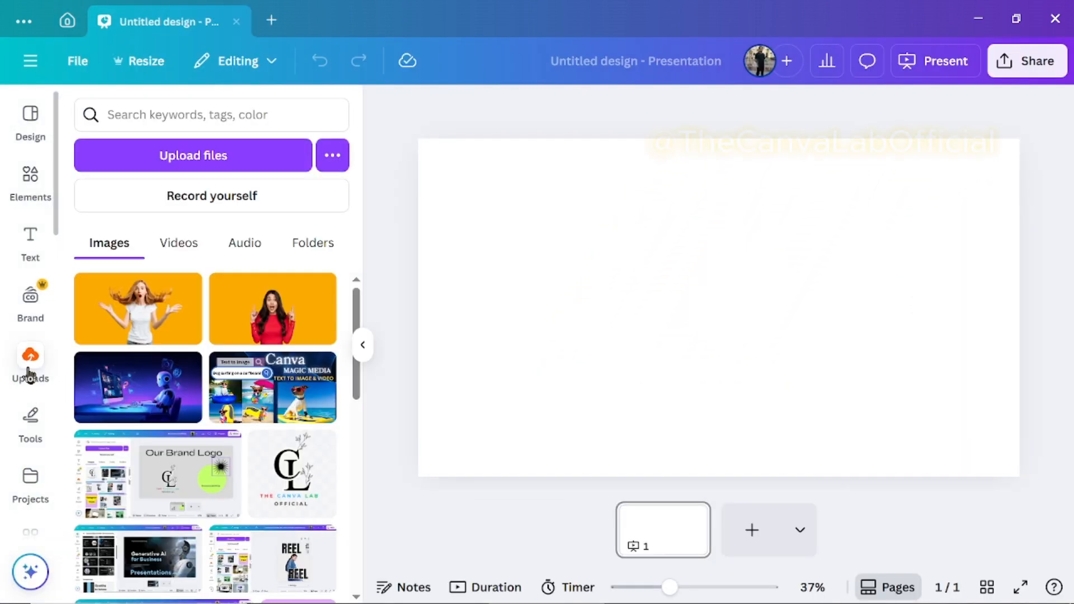
pyautogui.click(140, 322)
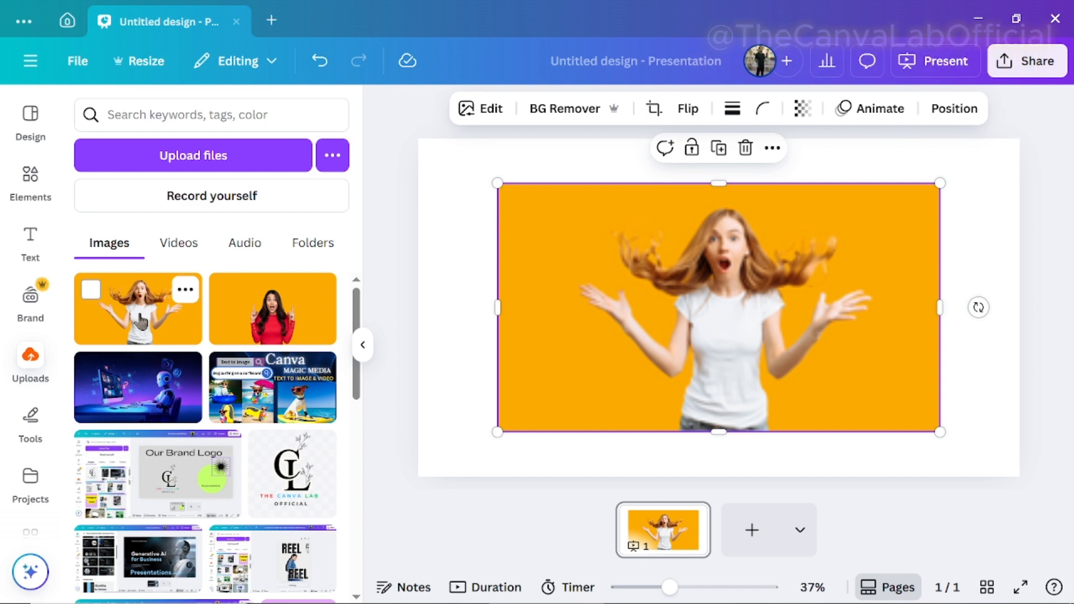
# Step: Remove the photo's background and enlarge the cutout to fill the whole page
pyautogui.click(571, 110)
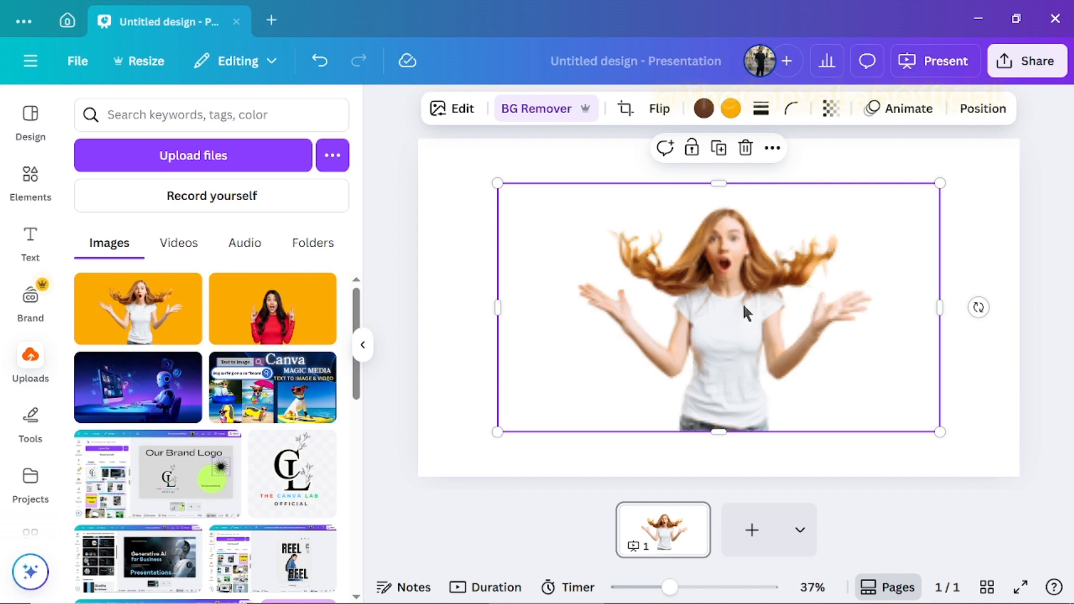
pyautogui.moveTo(743, 312); pyautogui.dragTo(667, 260)
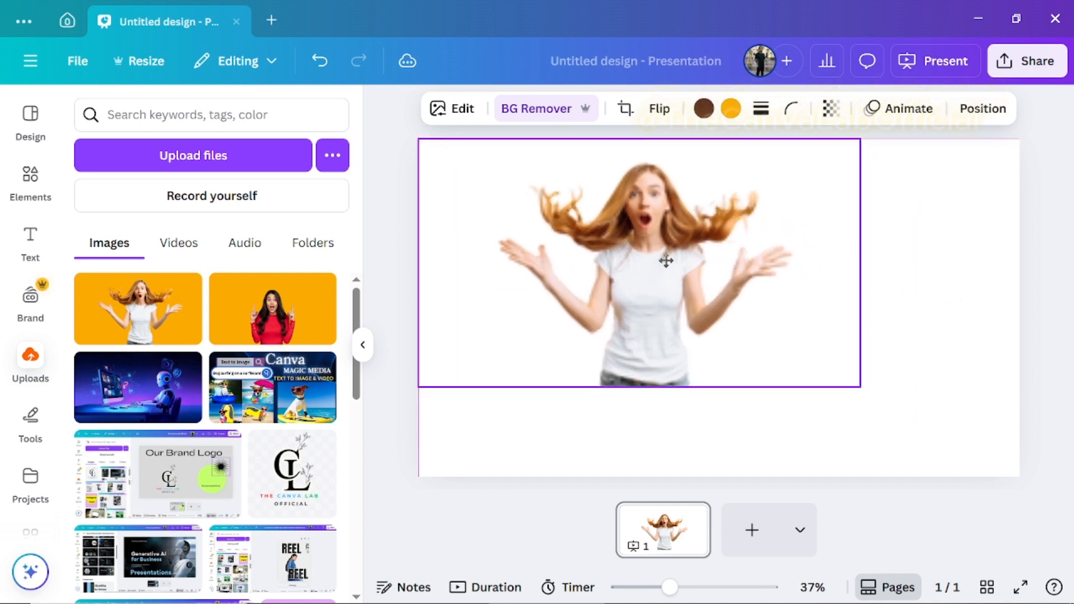
pyautogui.moveTo(859, 387); pyautogui.dragTo(1019, 476)
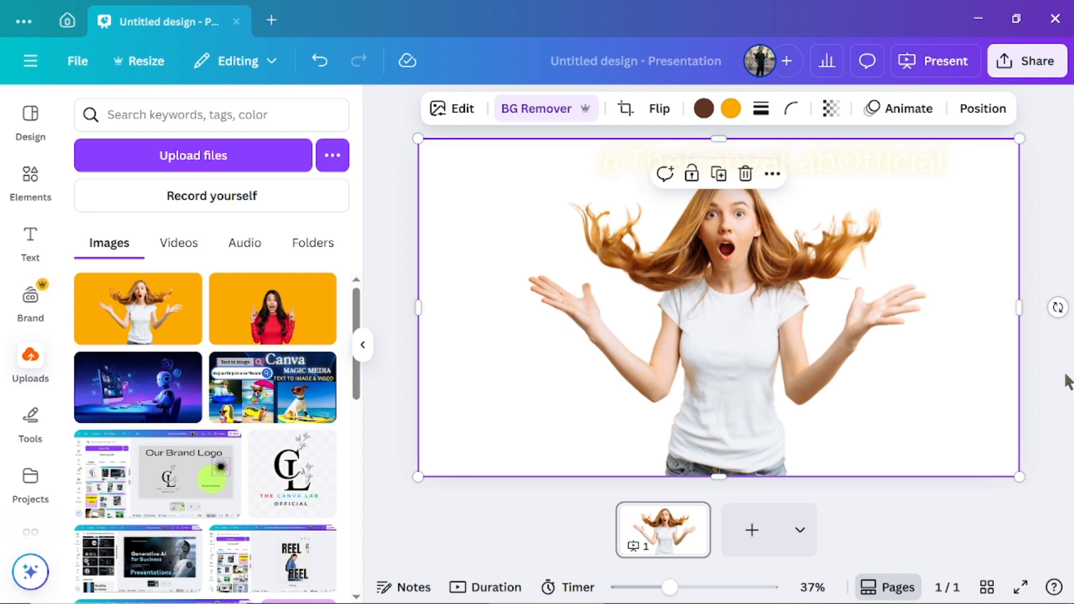
# Step: Download the page with the cutout woman as a PNG
pyautogui.click(1034, 65)
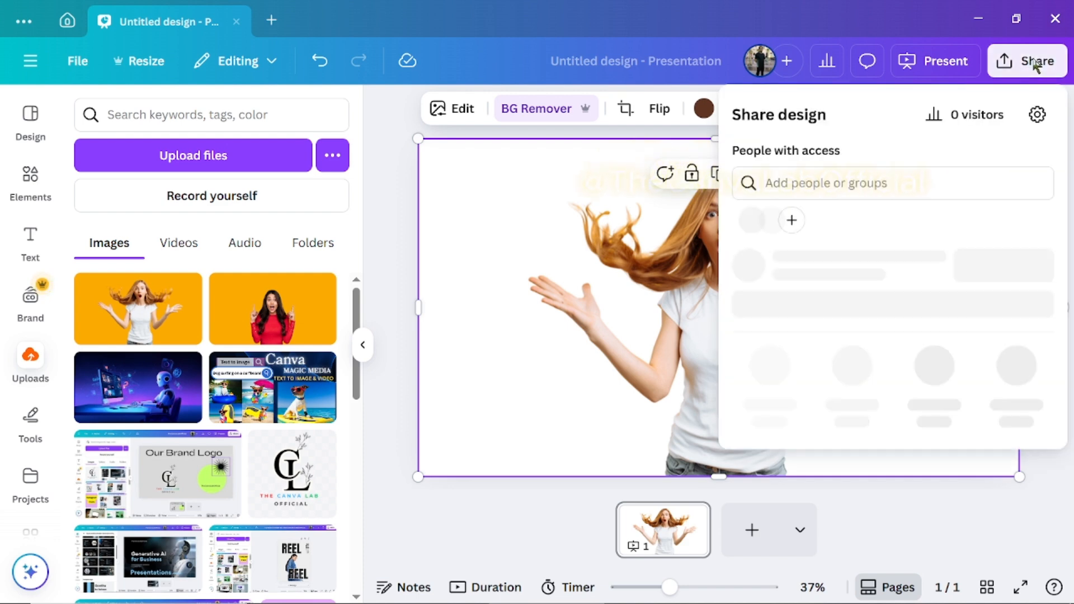
pyautogui.click(768, 418)
pyautogui.click(1034, 185)
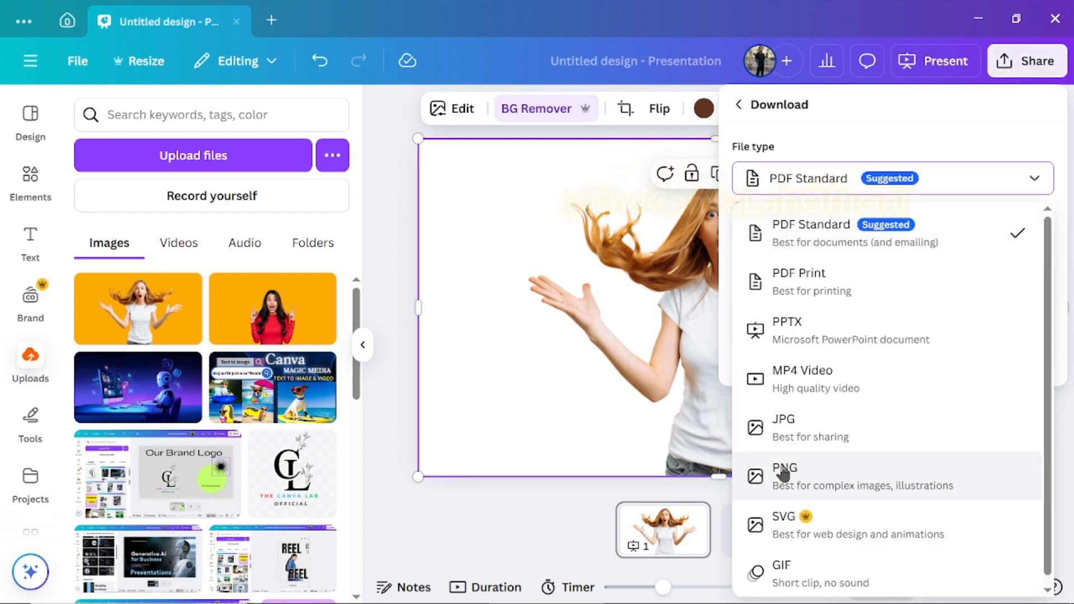
pyautogui.click(787, 472)
pyautogui.click(848, 448)
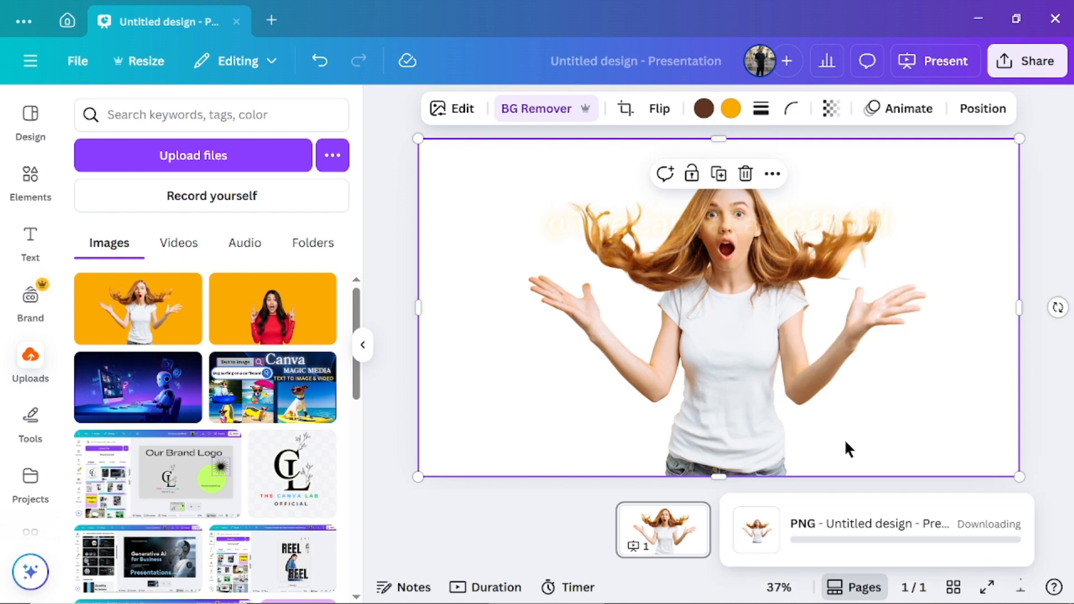
pyautogui.click(1059, 400)
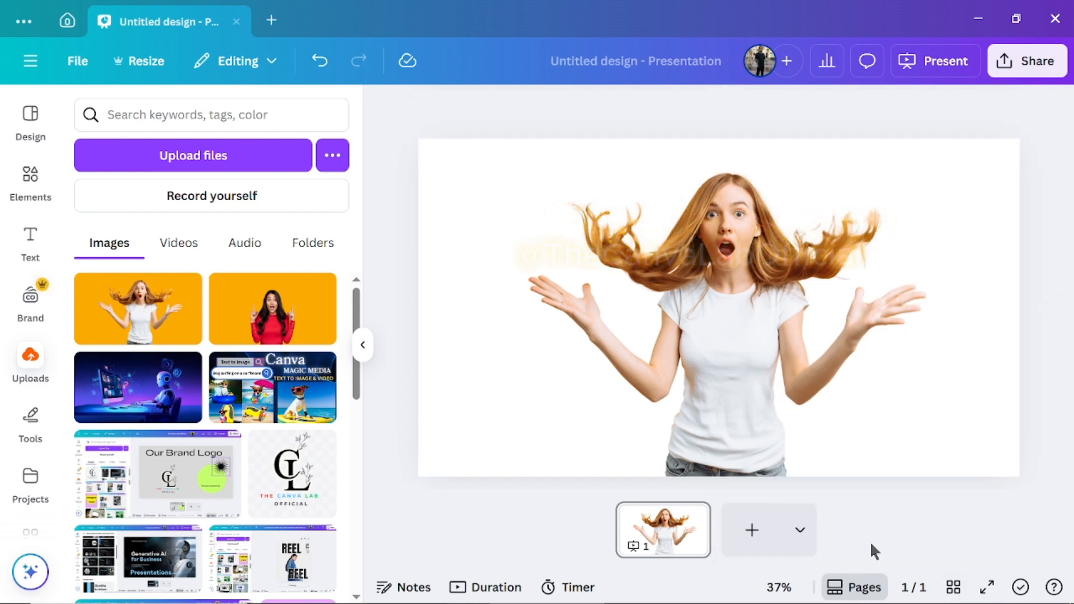
# Step: Add a second page and place the uploaded PNG cutout of the woman on it, scaled to fill the page
pyautogui.click(752, 532)
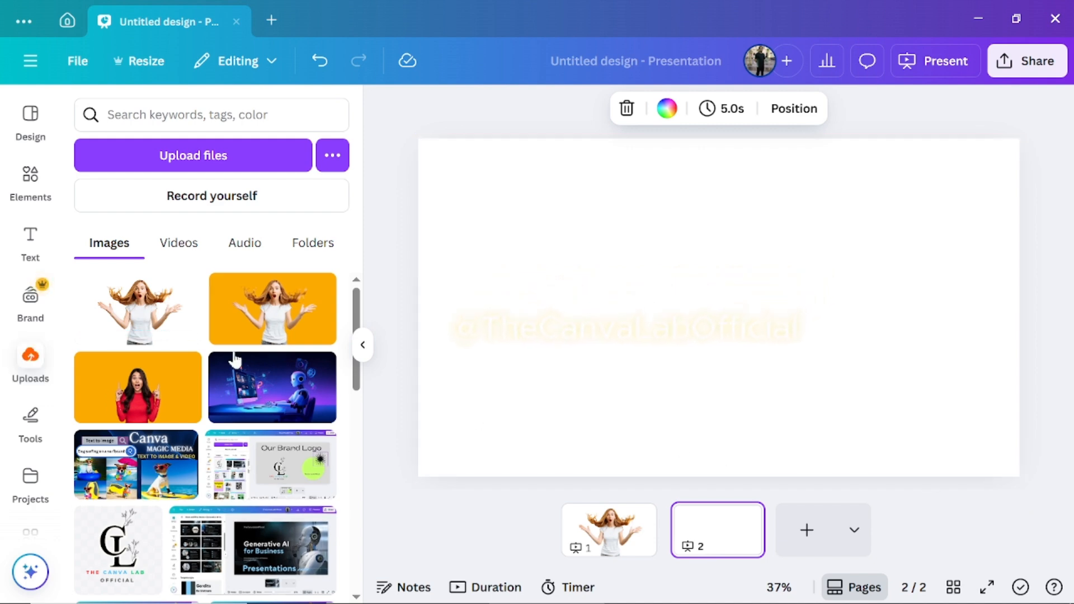
pyautogui.click(128, 322)
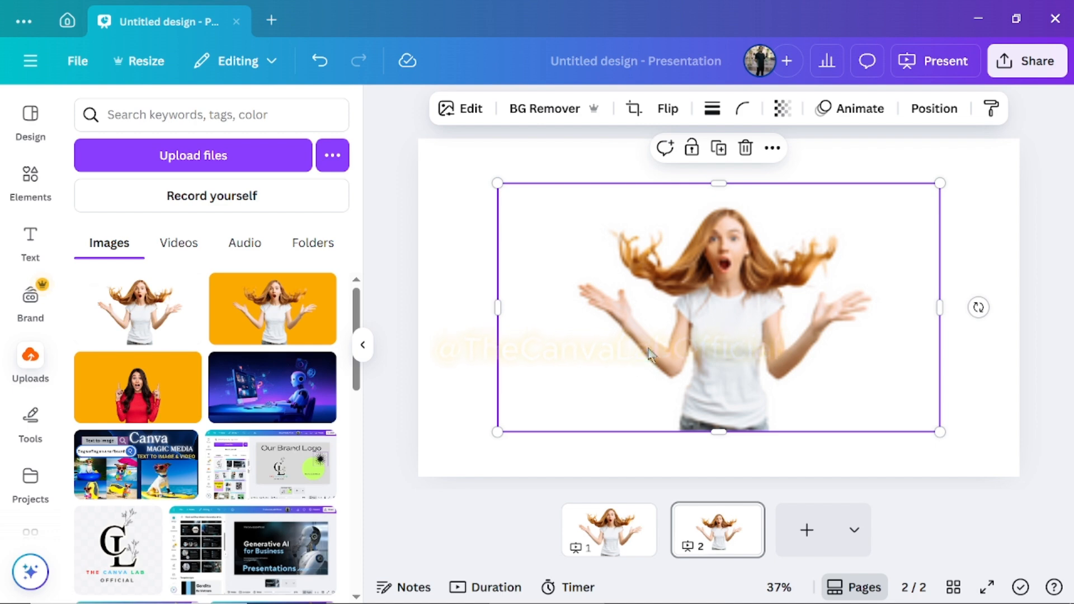
pyautogui.moveTo(683, 349); pyautogui.dragTo(603, 301)
pyautogui.moveTo(862, 386); pyautogui.dragTo(1020, 477)
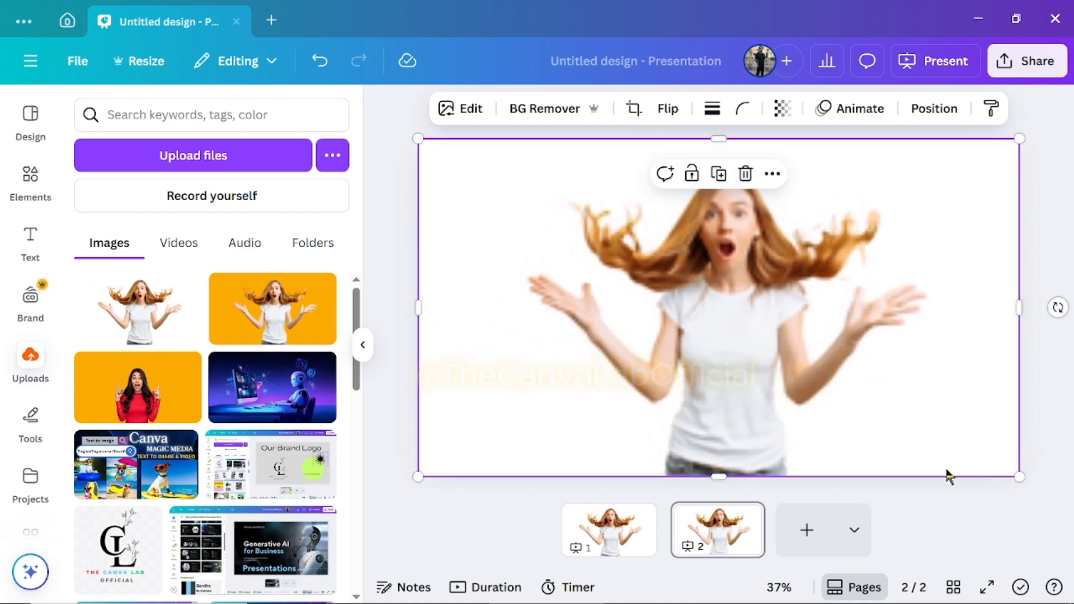
# Step: On page 1, search the element graphics for "Drip" and add the pink drip graphic
pyautogui.click(612, 548)
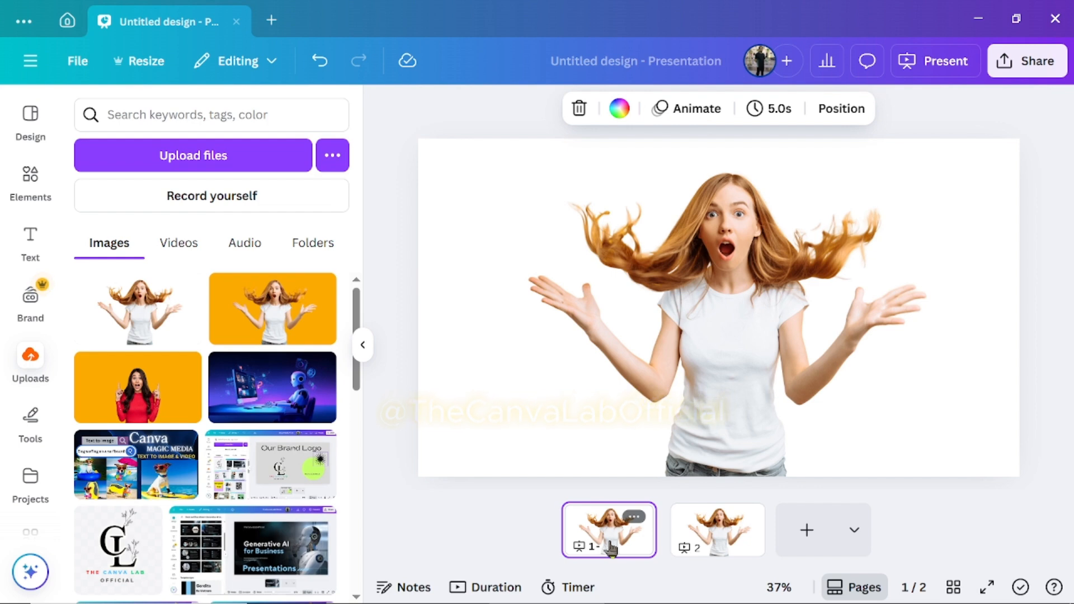
pyautogui.click(32, 179)
pyautogui.click(115, 115)
pyautogui.write('Drip')
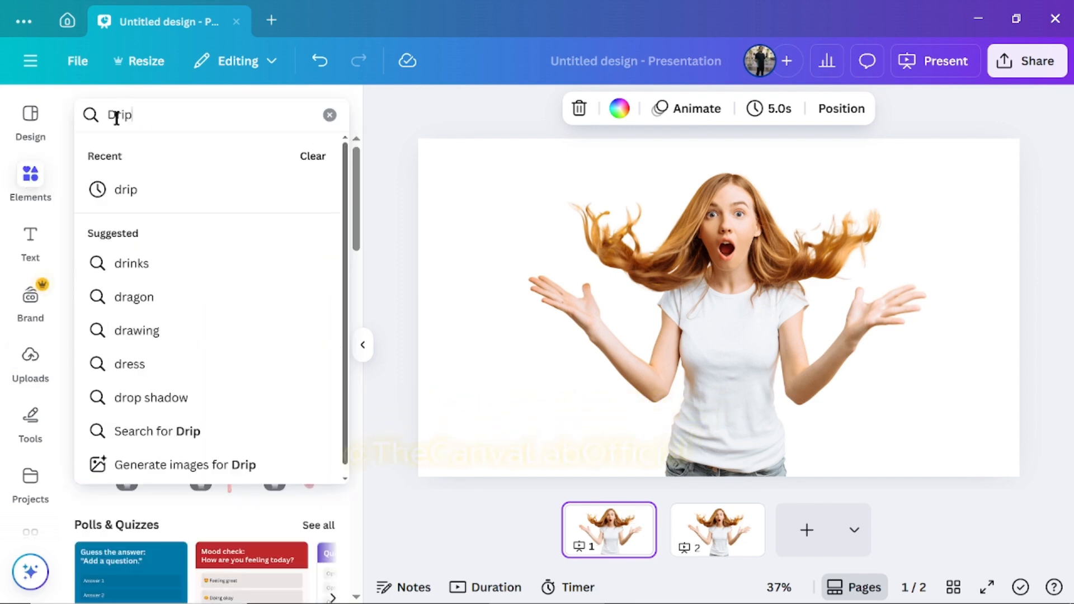
pyautogui.press('Return')
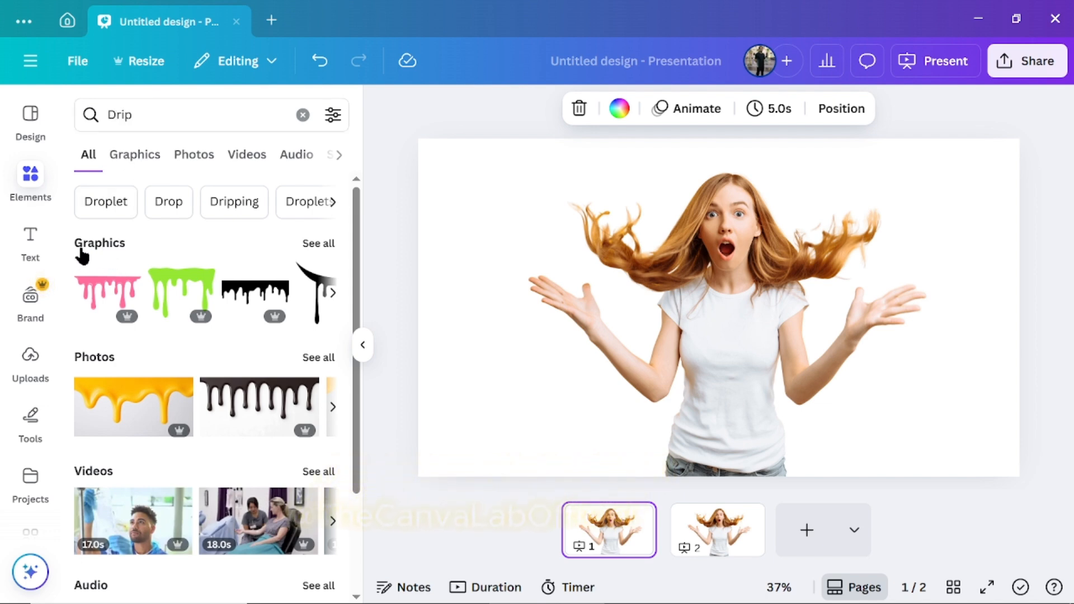
pyautogui.click(327, 245)
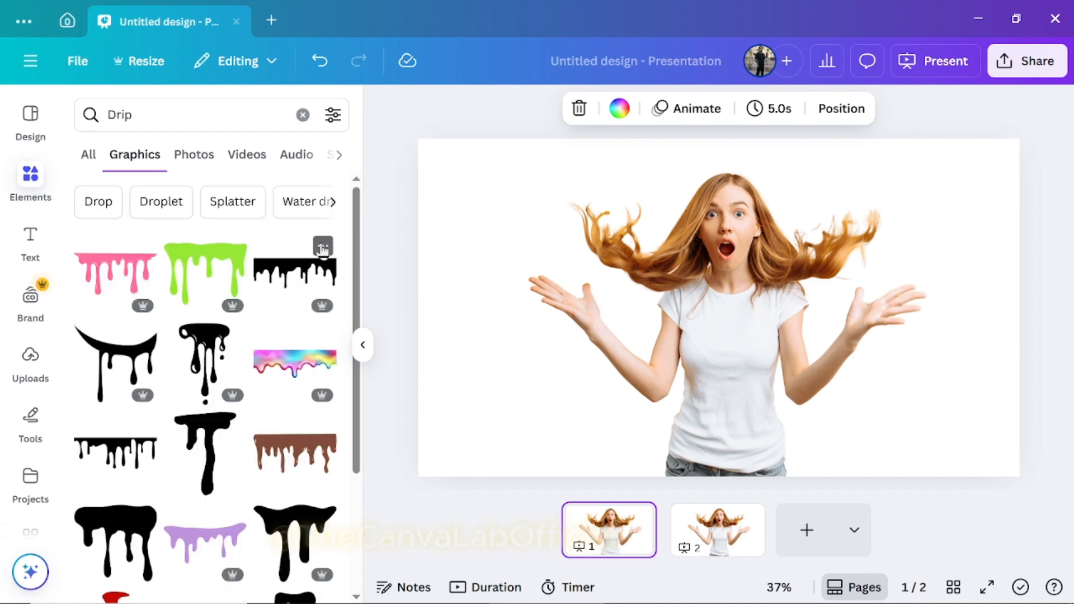
pyautogui.moveTo(356, 463)
pyautogui.mouseDown()
pyautogui.moveTo(367, 562)
pyautogui.moveTo(366, 446)
pyautogui.mouseUp()
pyautogui.click(110, 268)
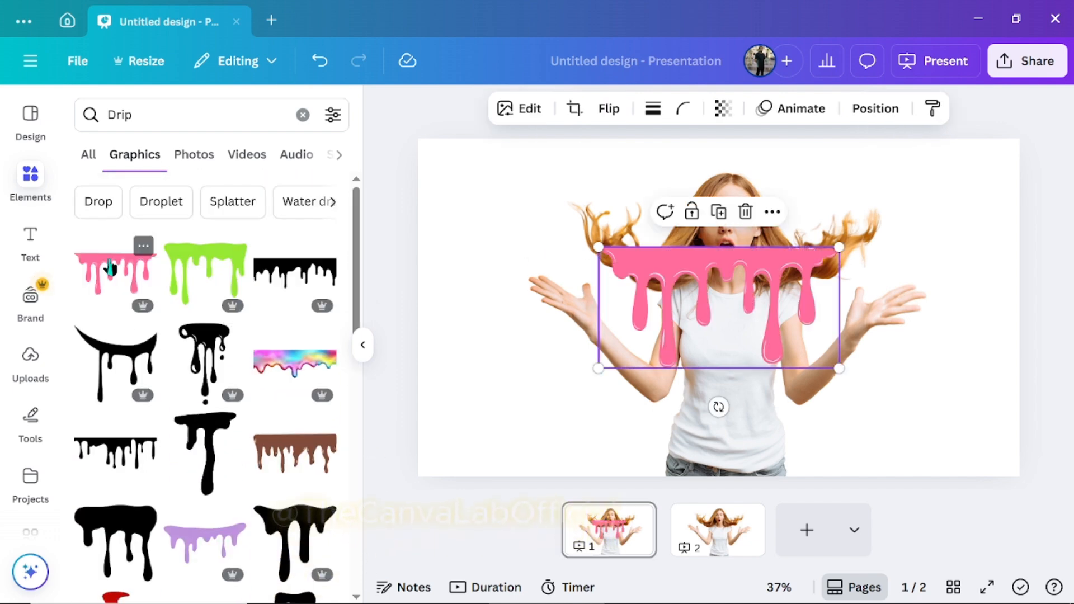
# Step: Shrink the pink drip graphic to about shirt width and place it across the lower part of the T-shirt
pyautogui.moveTo(598, 247); pyautogui.dragTo(712, 304)
pyautogui.moveTo(765, 307); pyautogui.dragTo(688, 410)
pyautogui.moveTo(737, 418); pyautogui.dragTo(723, 411)
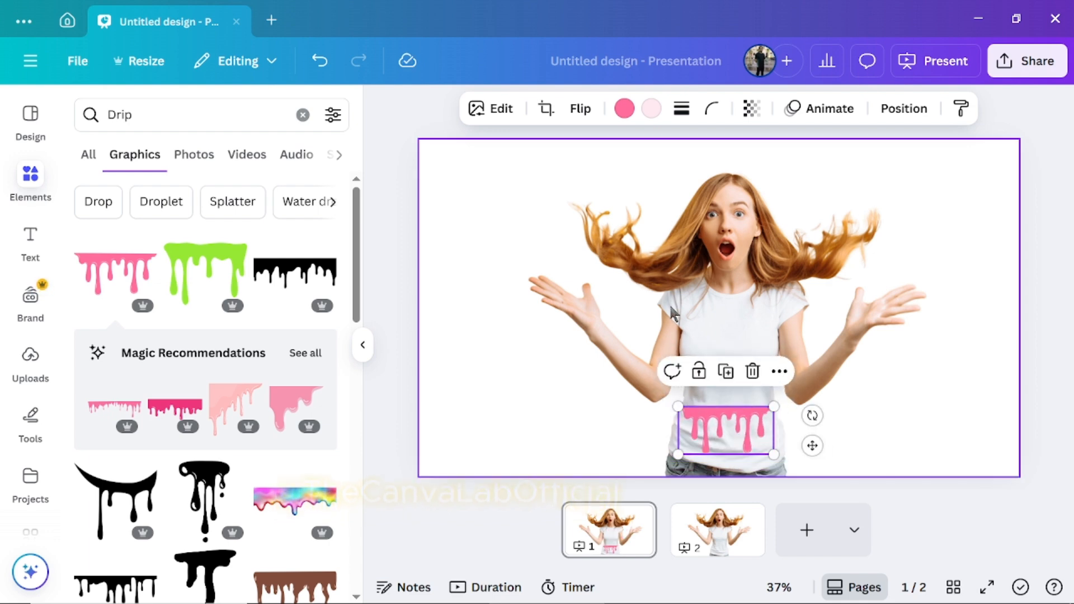
# Step: Recolor the pink part of the drip graphic to black
pyautogui.click(624, 110)
pyautogui.scroll(-3, 223, 391)
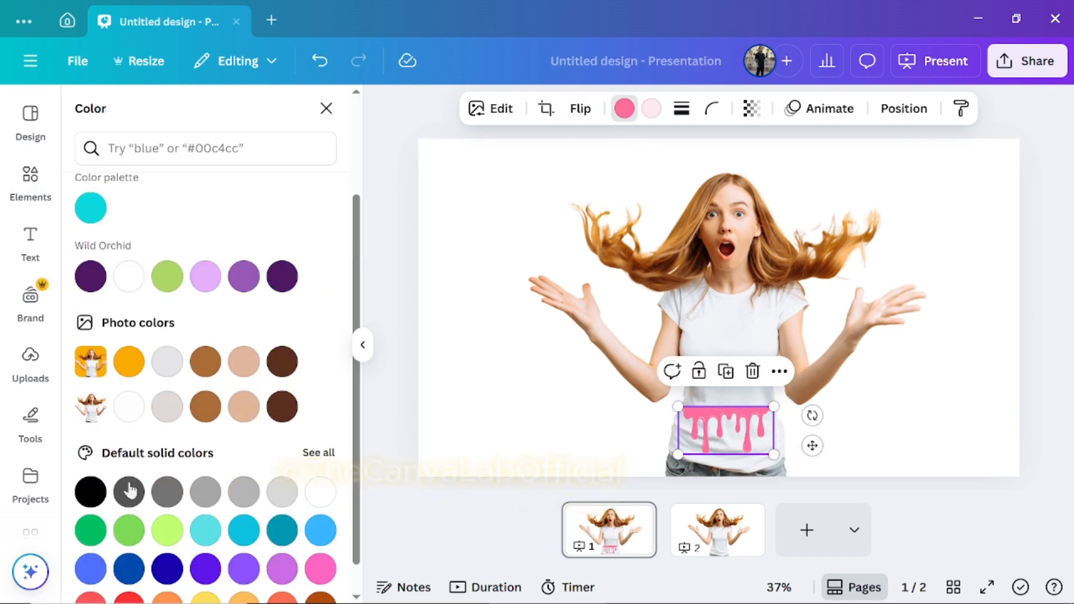
pyautogui.click(87, 494)
# Step: Crop the bottom of the woman's photo up to the top edge of the drip graphic
pyautogui.click(715, 467)
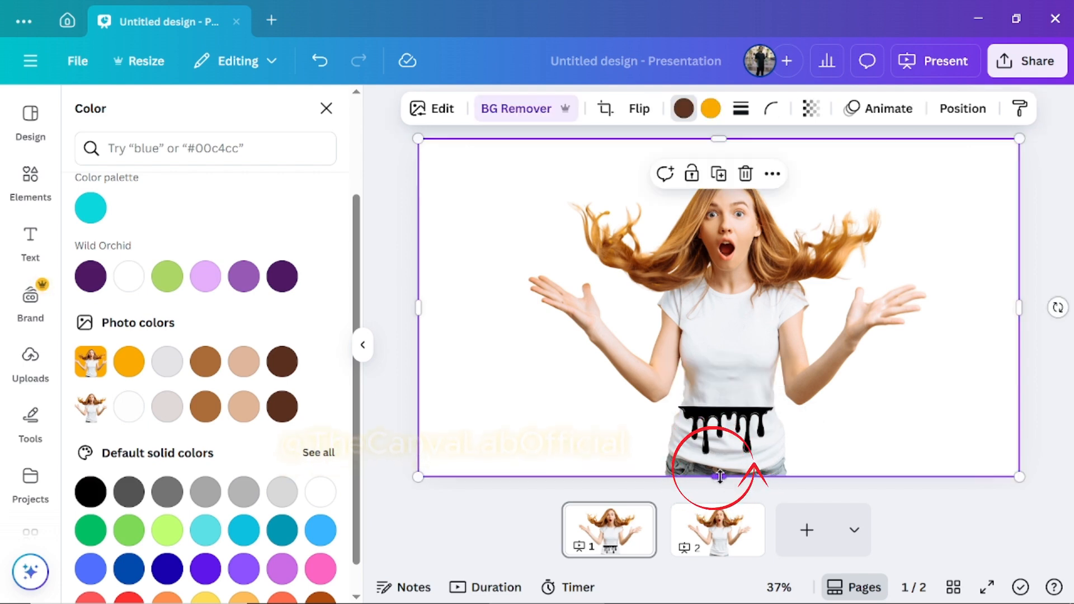
pyautogui.moveTo(718, 477); pyautogui.dragTo(724, 408)
pyautogui.press('Escape')
# Step: Apply the Custom Duotone effect to the cropped photo with highlights set to black, #000000
pyautogui.click(752, 326)
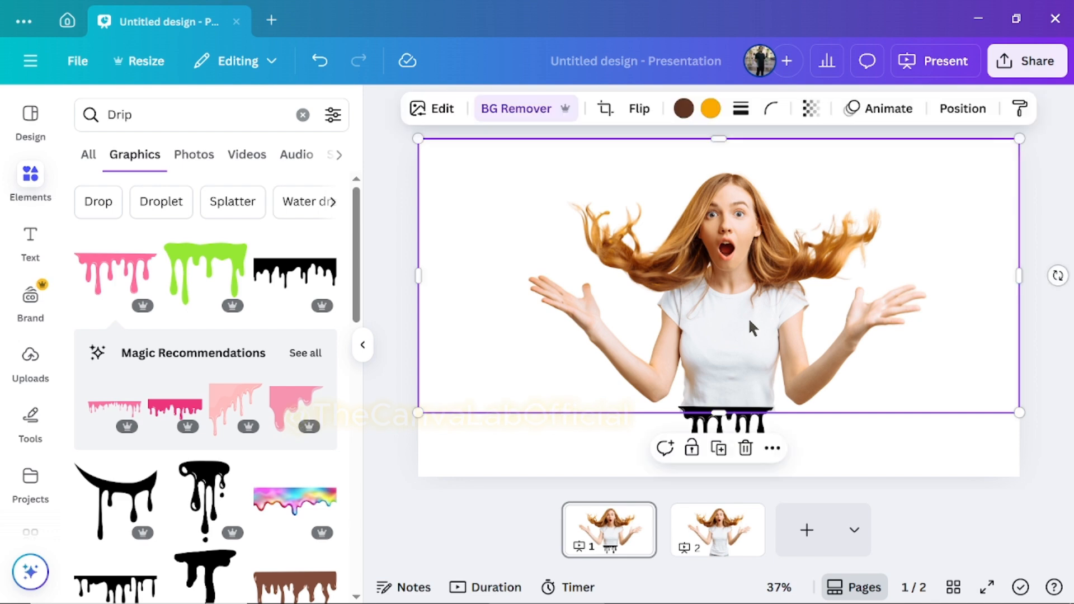
pyautogui.click(440, 112)
pyautogui.moveTo(359, 209); pyautogui.dragTo(352, 338)
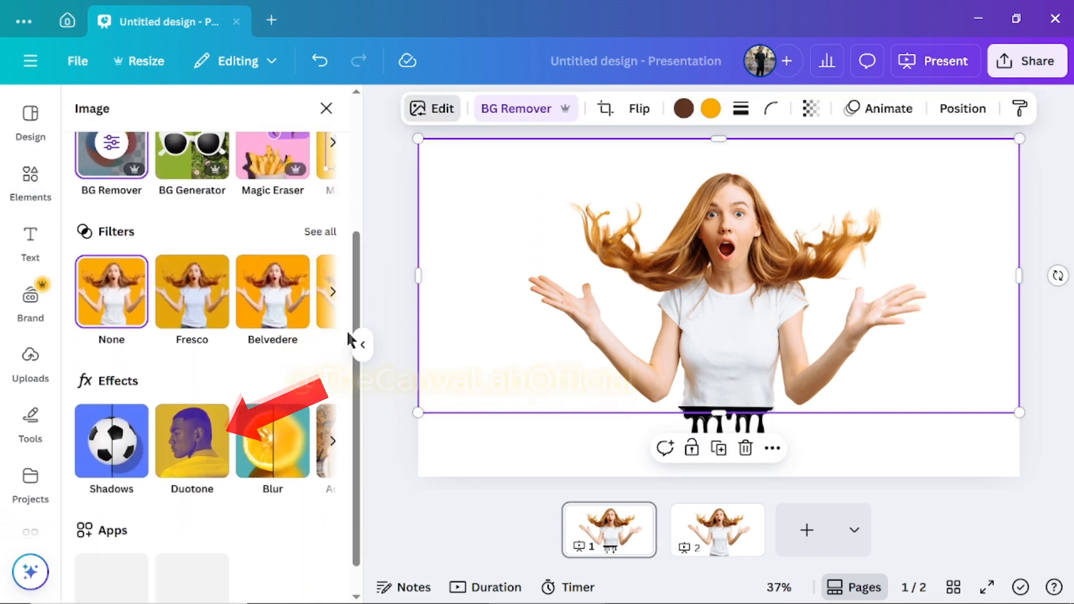
pyautogui.click(196, 452)
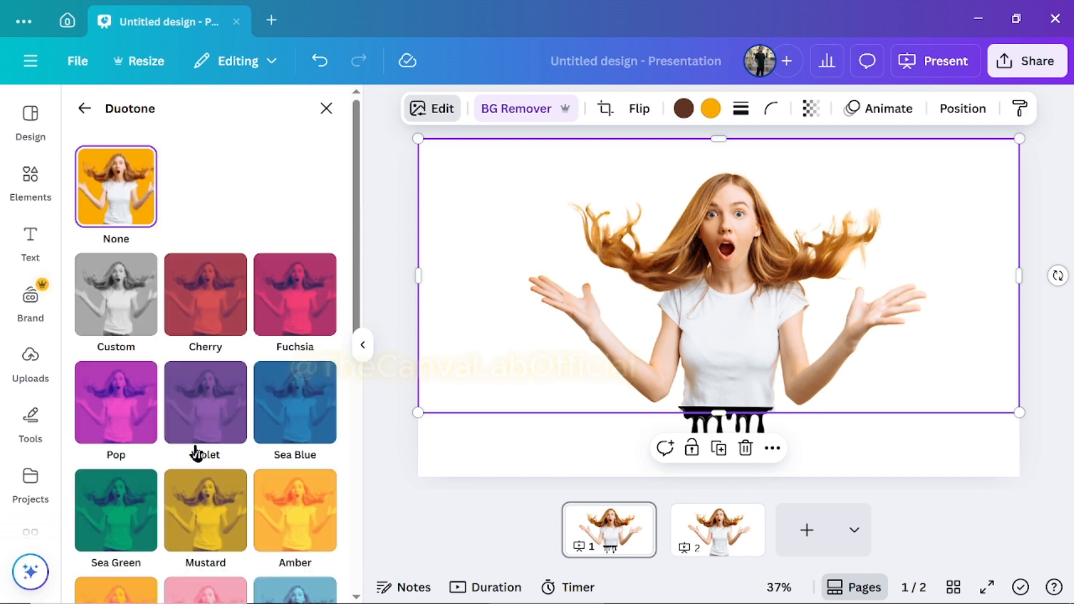
pyautogui.click(115, 311)
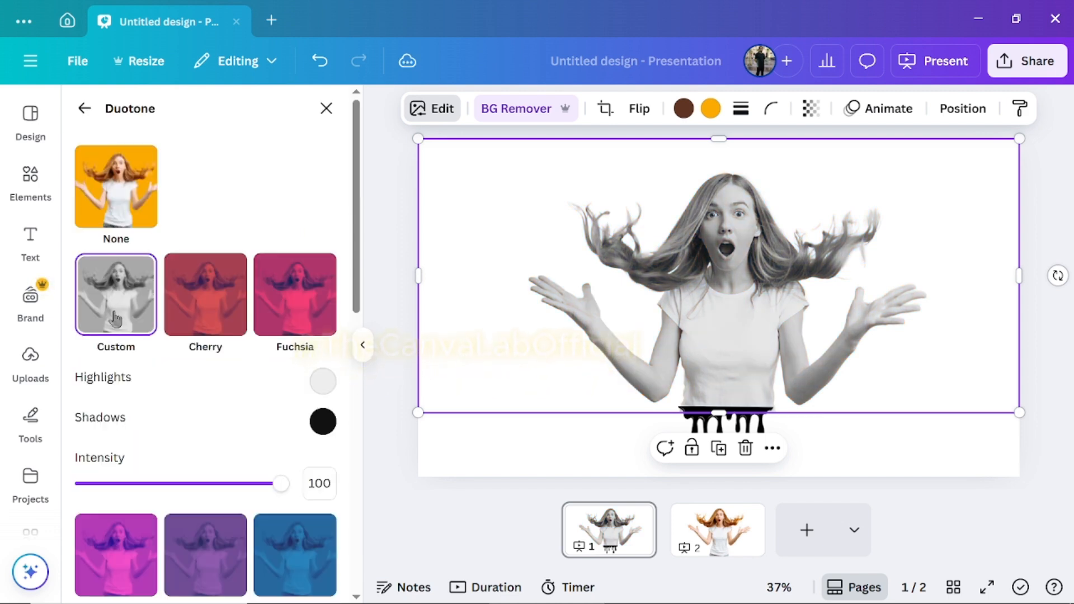
pyautogui.click(323, 382)
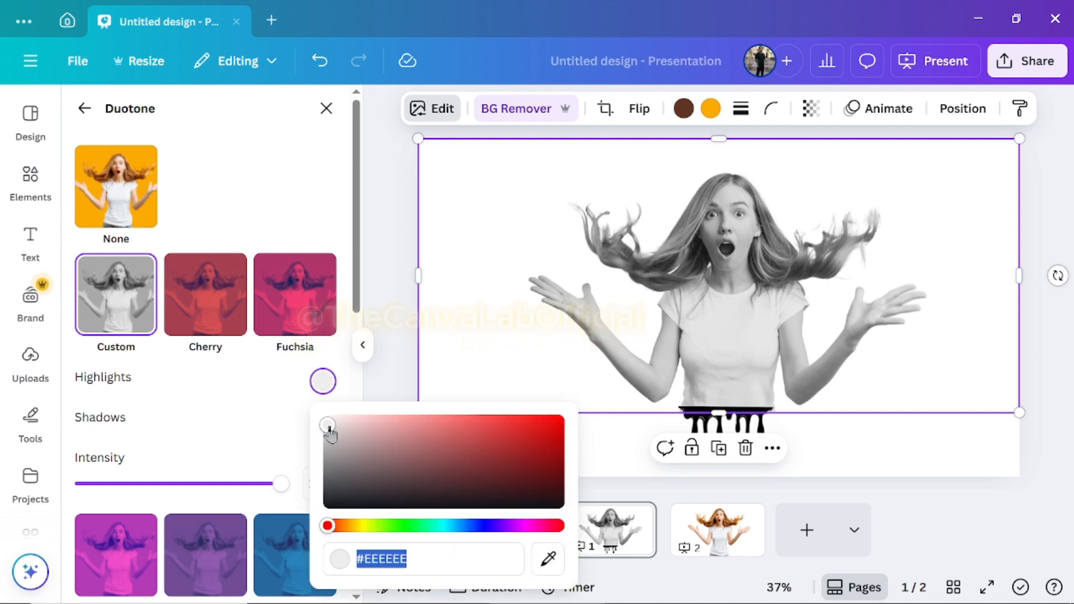
pyautogui.moveTo(331, 432); pyautogui.dragTo(322, 532)
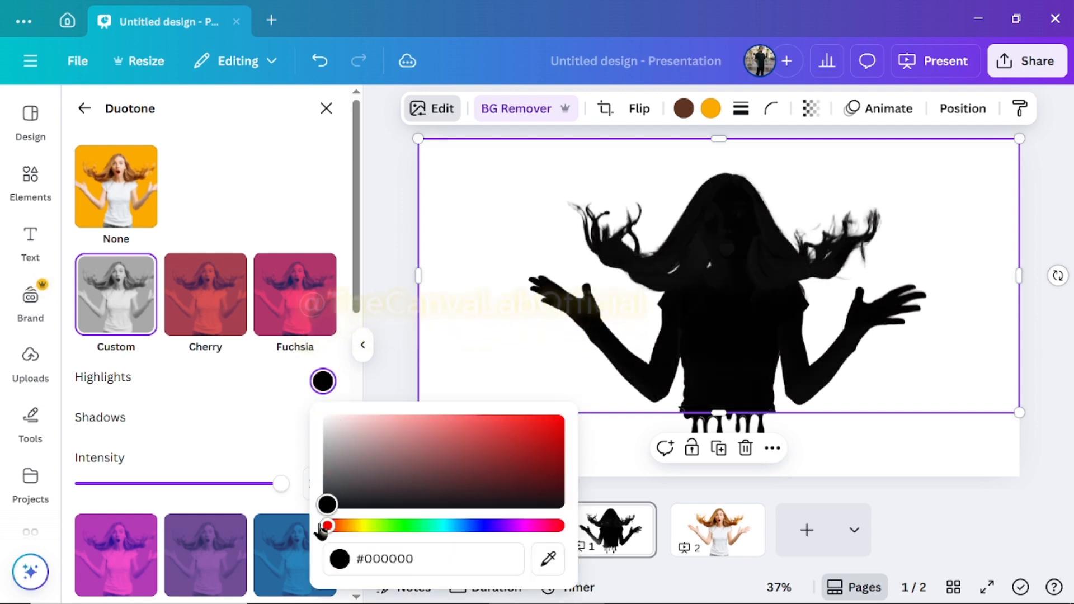
pyautogui.click(1058, 457)
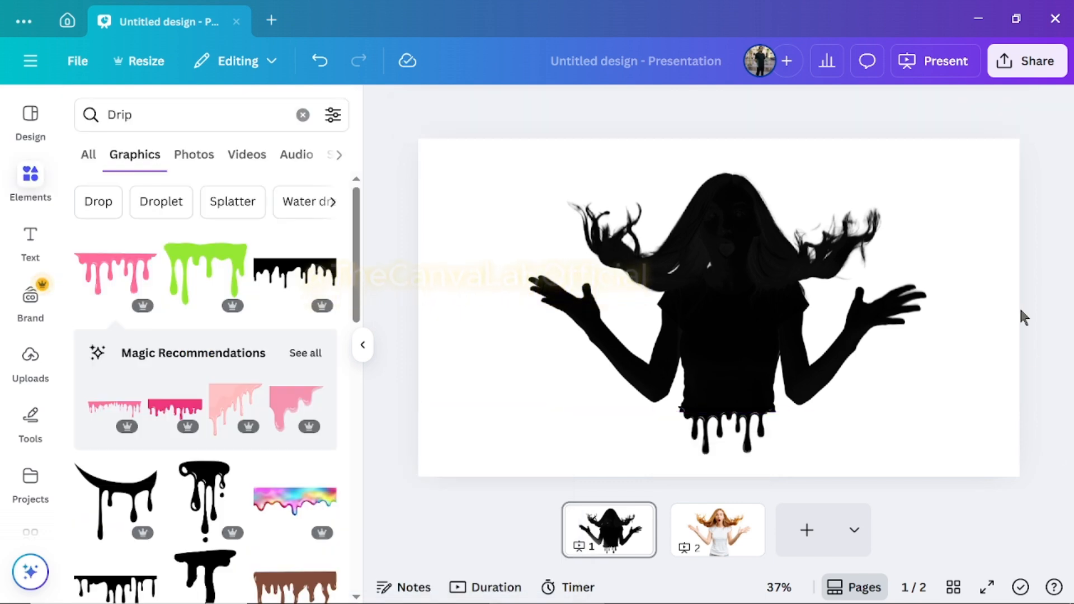
# Step: Download only page 1, the black dripping silhouette, as a PNG
pyautogui.click(1030, 64)
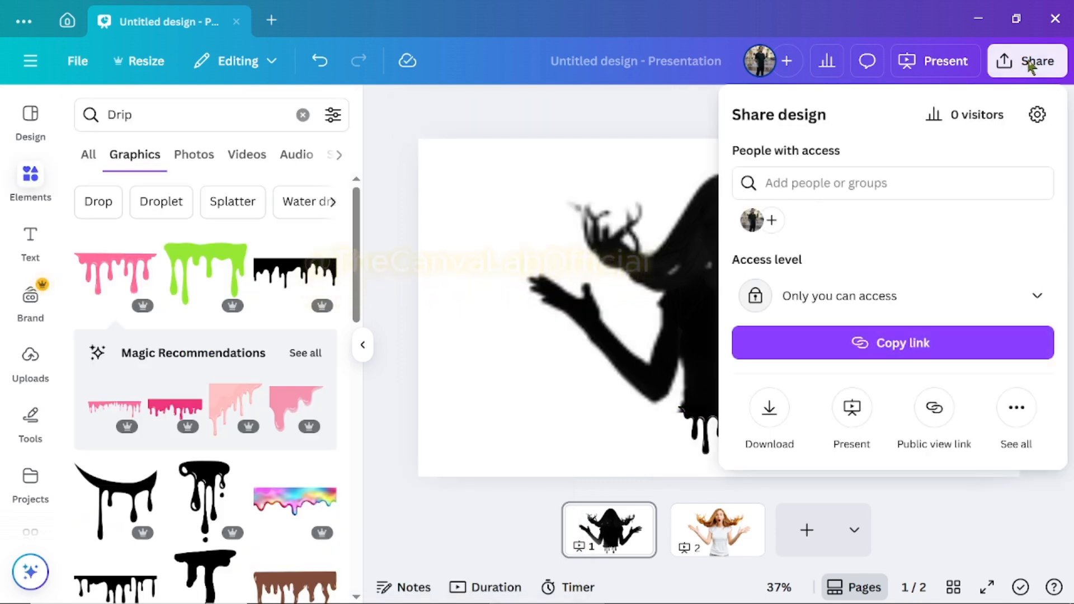
pyautogui.click(770, 410)
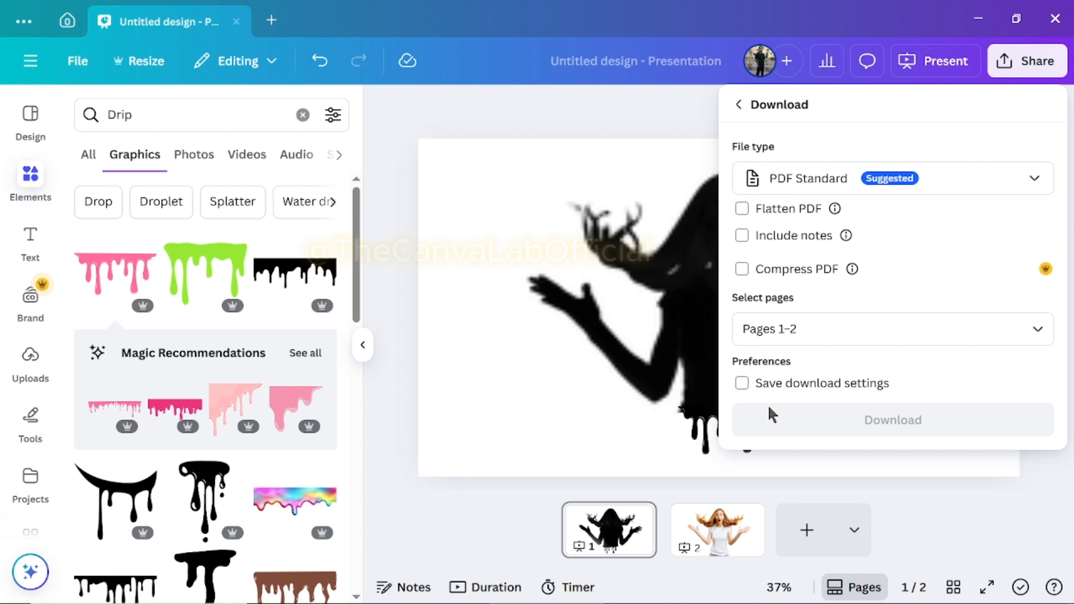
pyautogui.click(1009, 187)
pyautogui.click(790, 481)
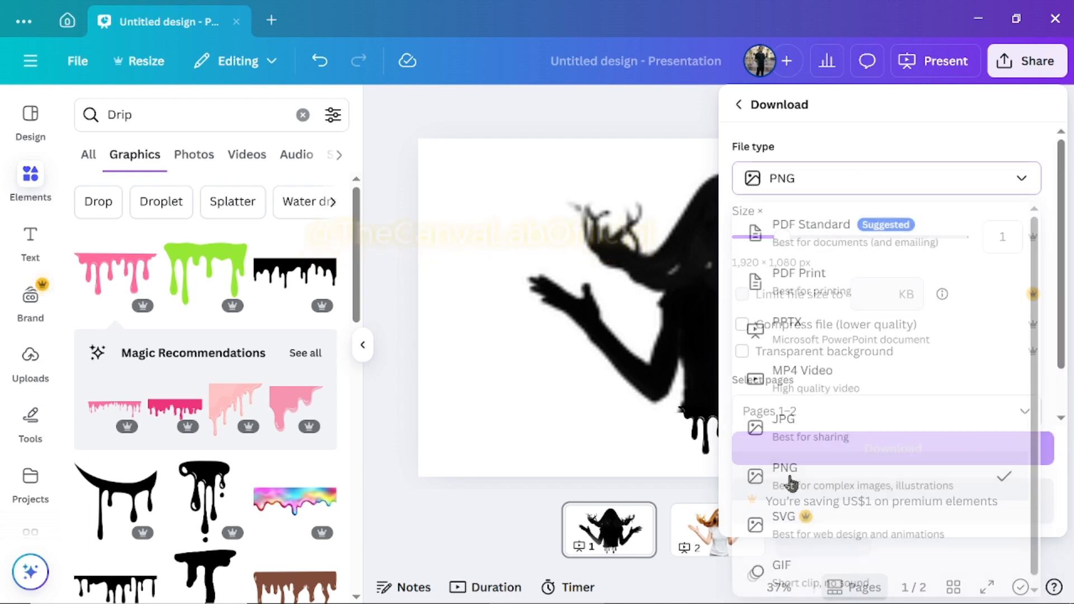
pyautogui.click(1025, 413)
pyautogui.click(783, 222)
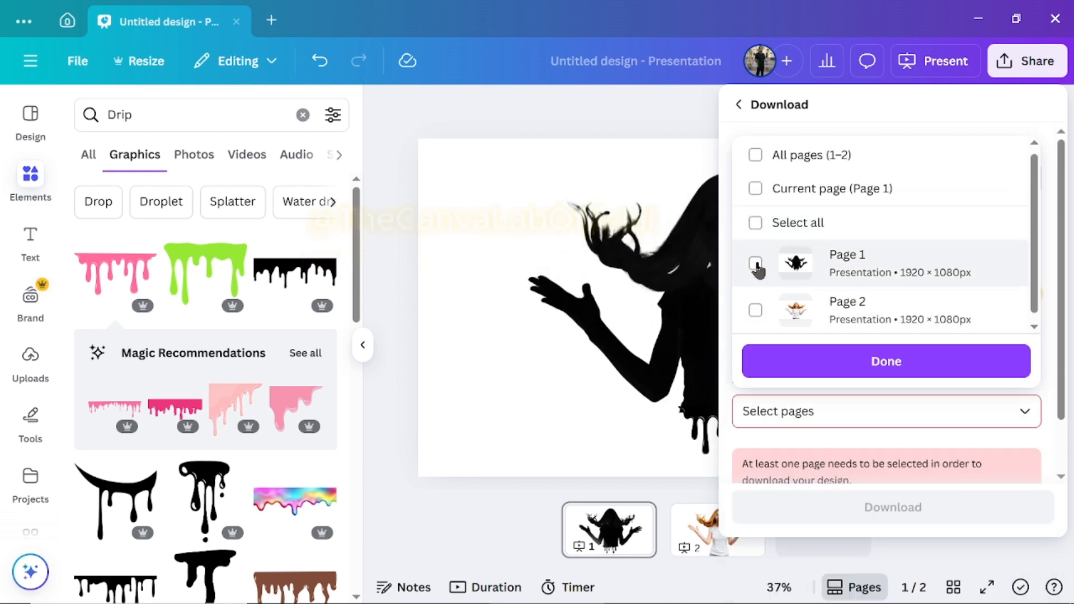
pyautogui.click(756, 263)
pyautogui.click(868, 363)
pyautogui.click(885, 447)
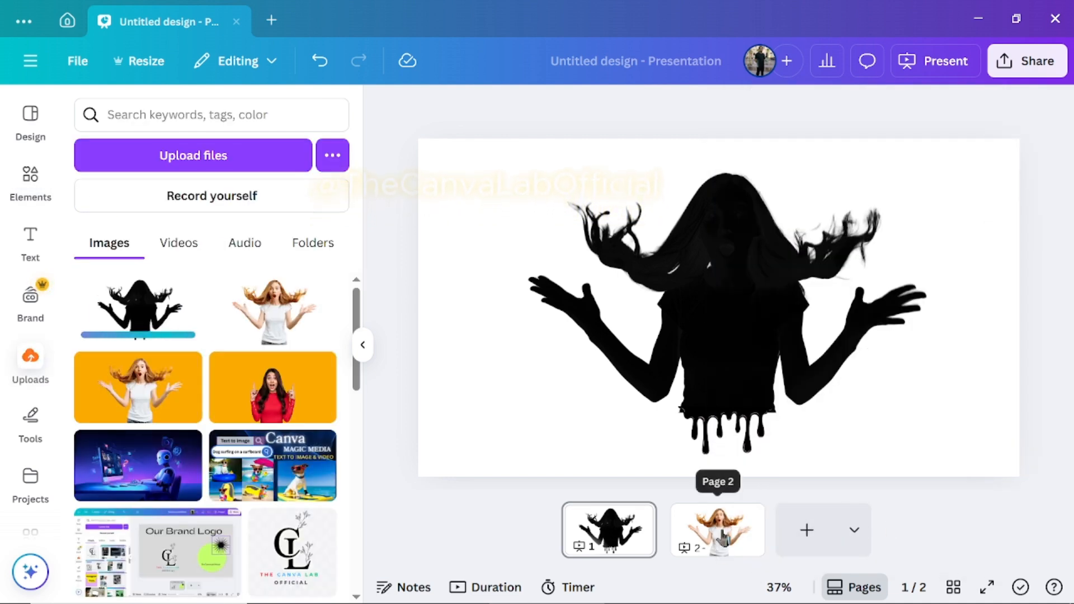
# Step: Add the uploaded black dripping silhouette to page 2, on top of the woman's photo
pyautogui.click(719, 531)
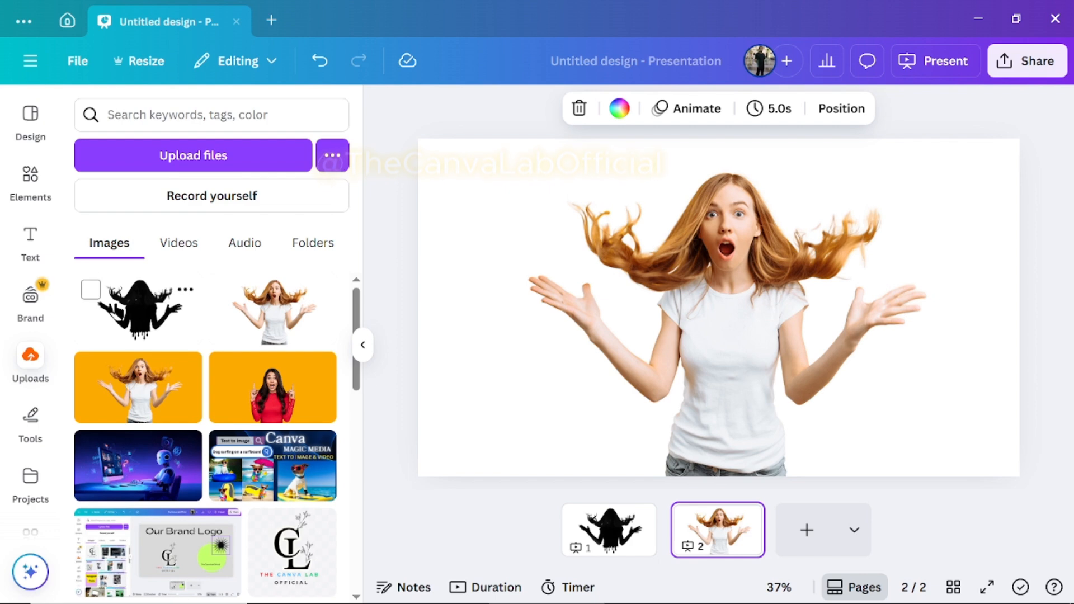
pyautogui.click(137, 313)
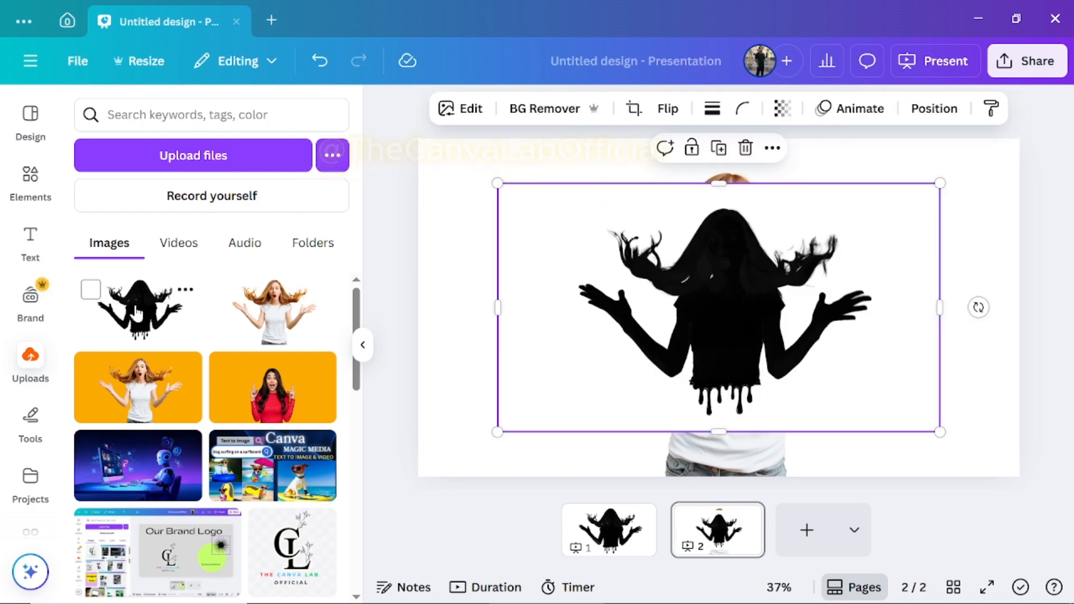
# Step: Search the Canva apps for "blend image" and open the Blend Image app
pyautogui.scroll(-3, 40, 380)
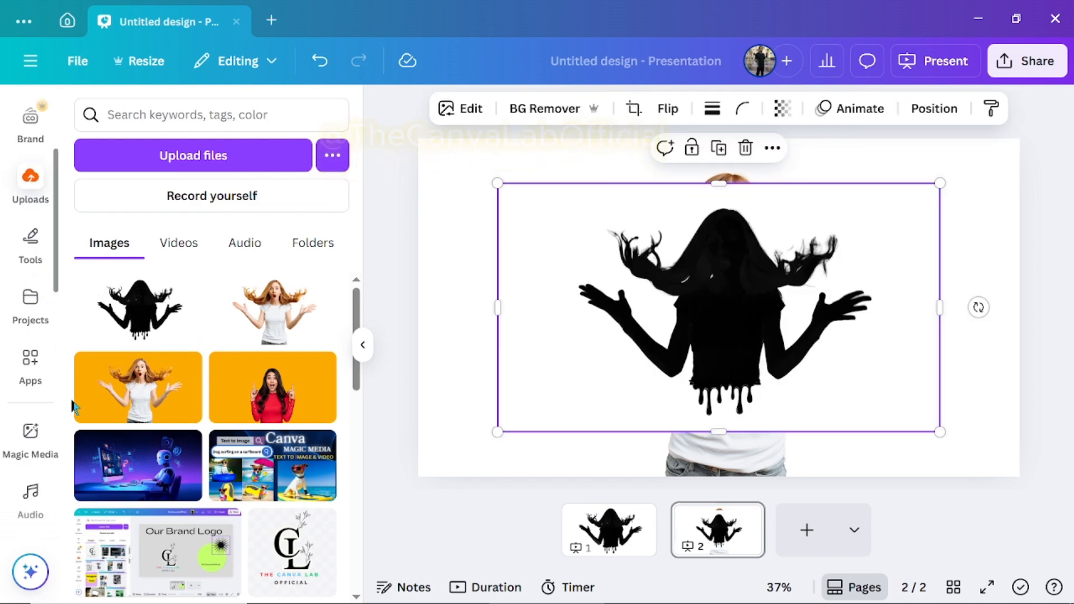
pyautogui.click(30, 363)
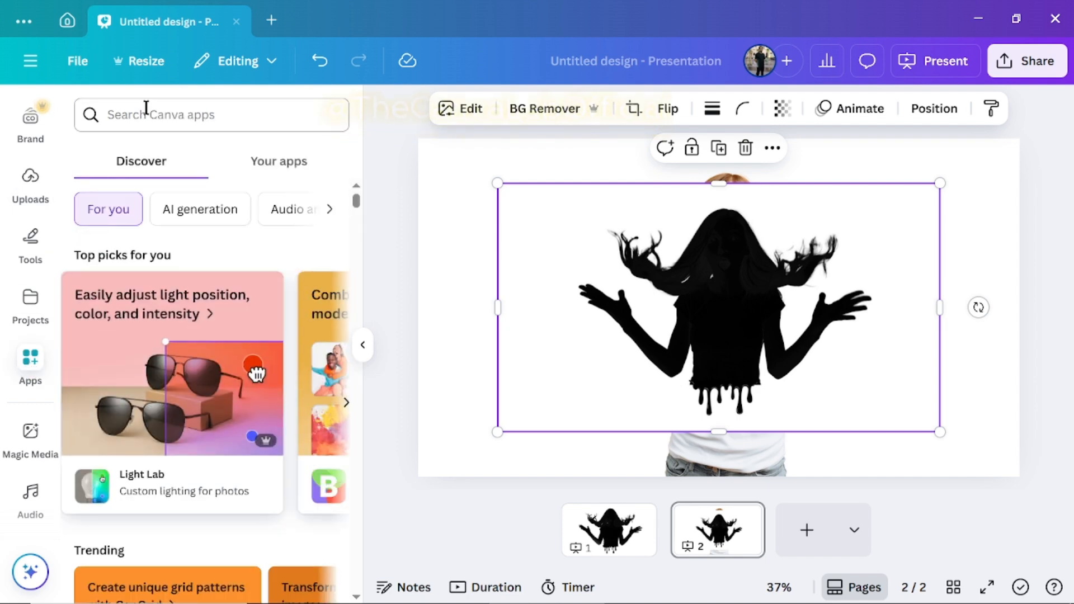
pyautogui.click(146, 108)
pyautogui.write('bl')
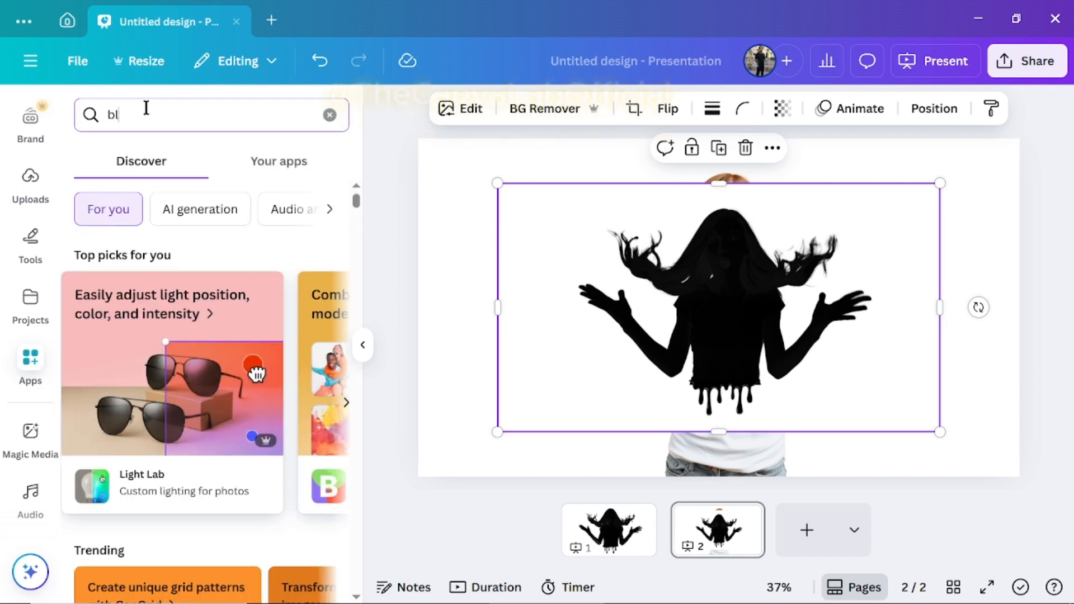
pyautogui.write('end image')
pyautogui.press('Return')
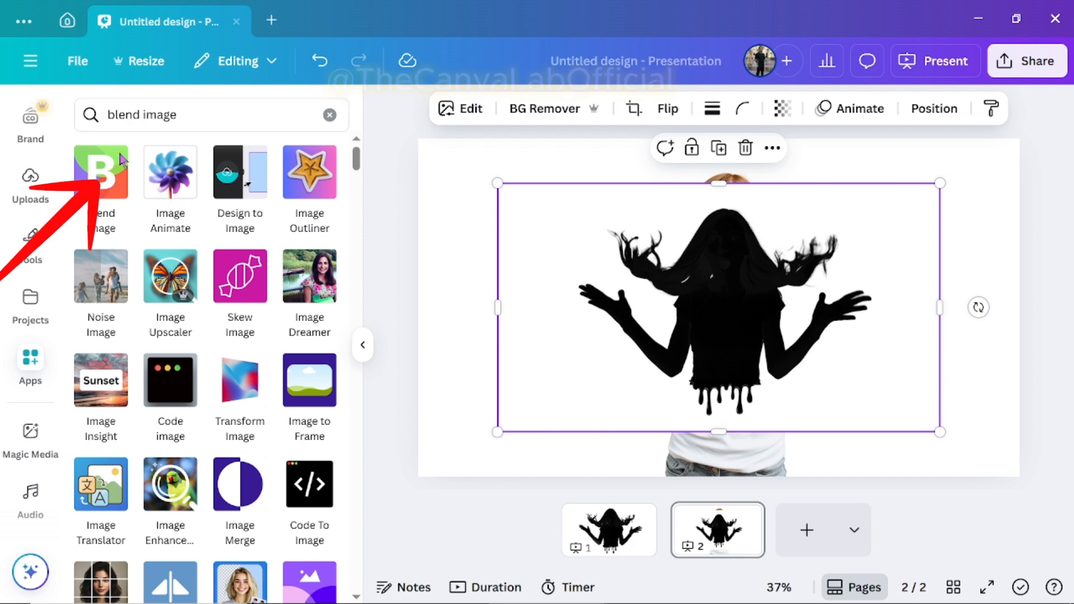
pyautogui.click(106, 170)
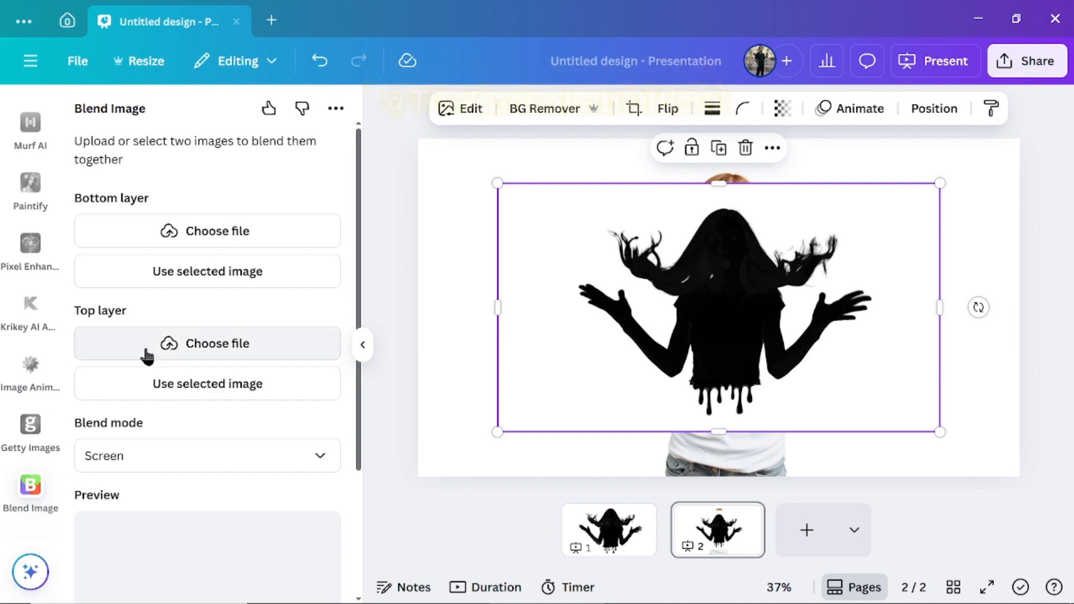
# Step: Blend the silhouette as top layer with the woman's photo as bottom layer in Screen mode, and add the result to the design
pyautogui.click(200, 387)
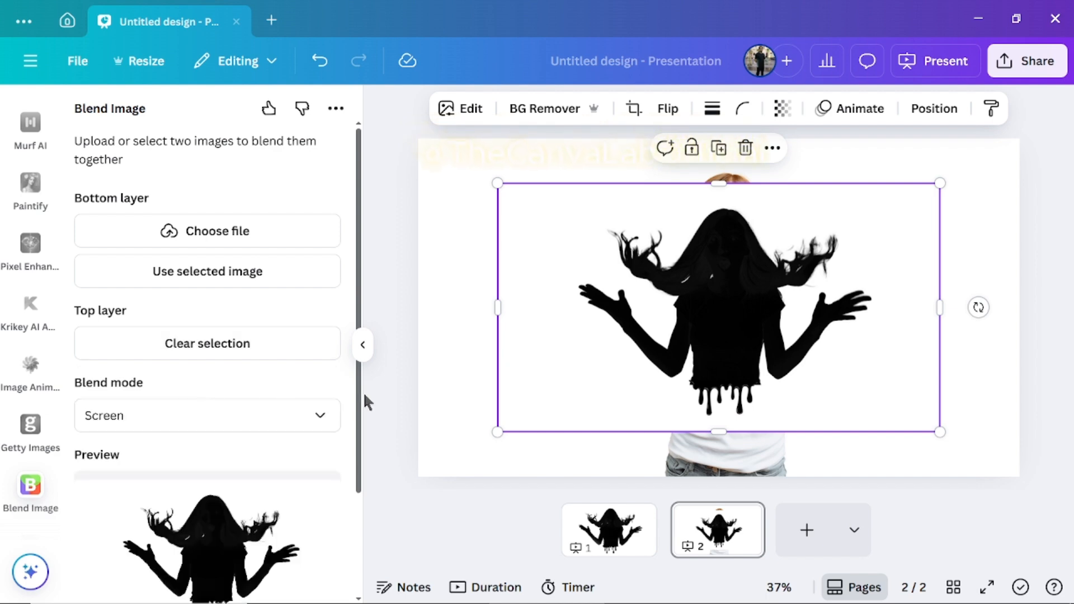
pyautogui.click(460, 297)
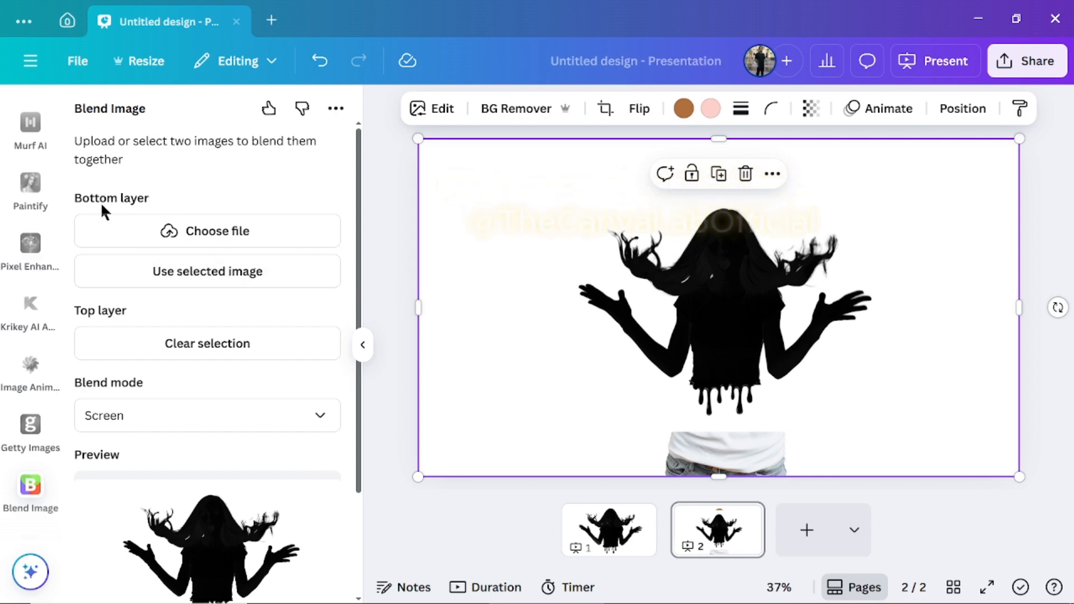
pyautogui.click(189, 280)
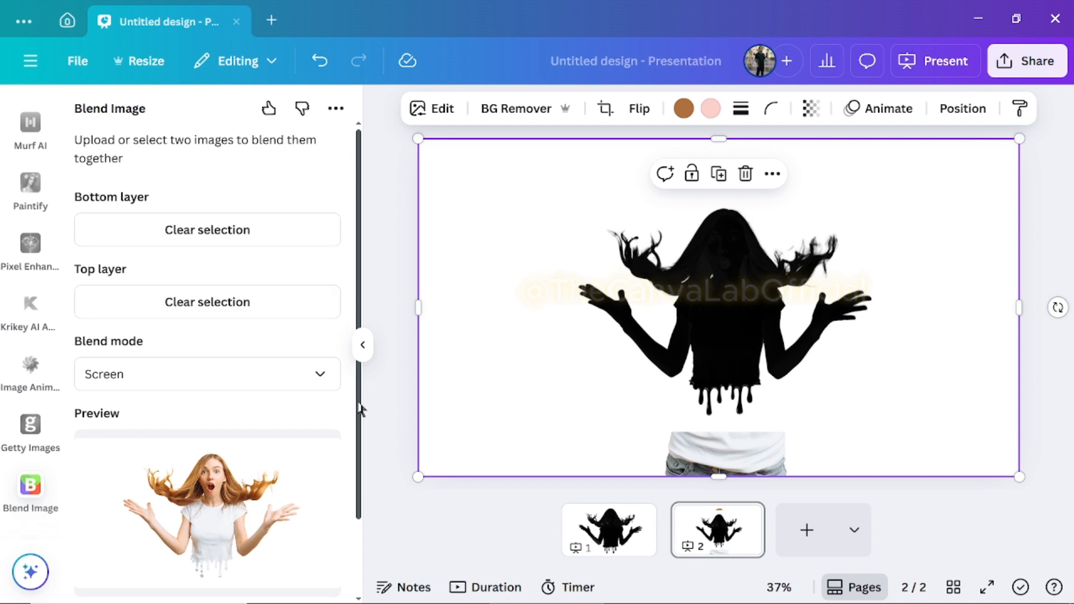
pyautogui.moveTo(360, 408); pyautogui.dragTo(378, 478)
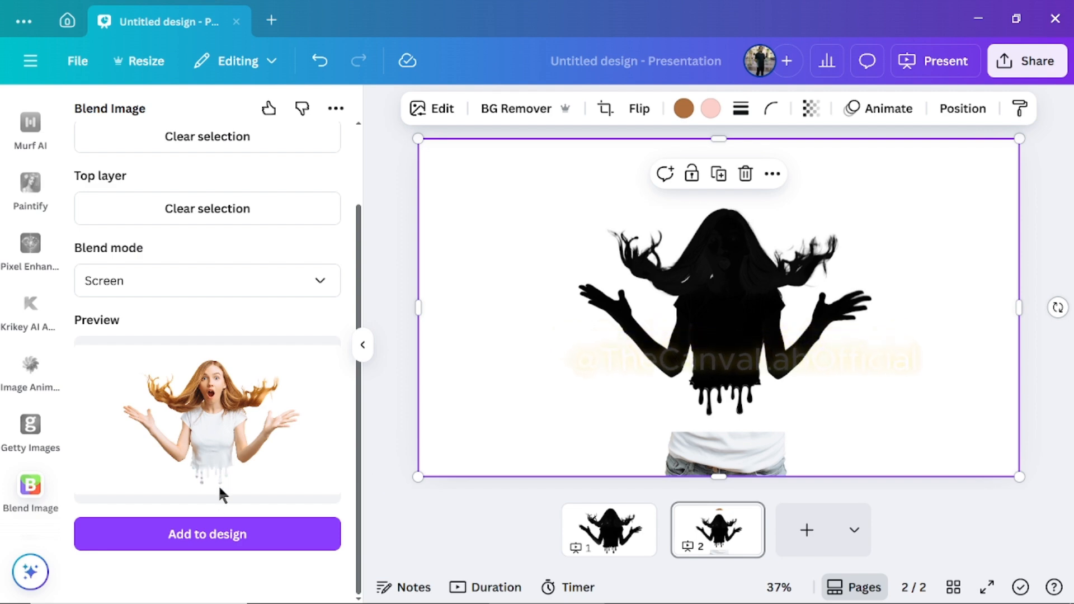
pyautogui.click(227, 539)
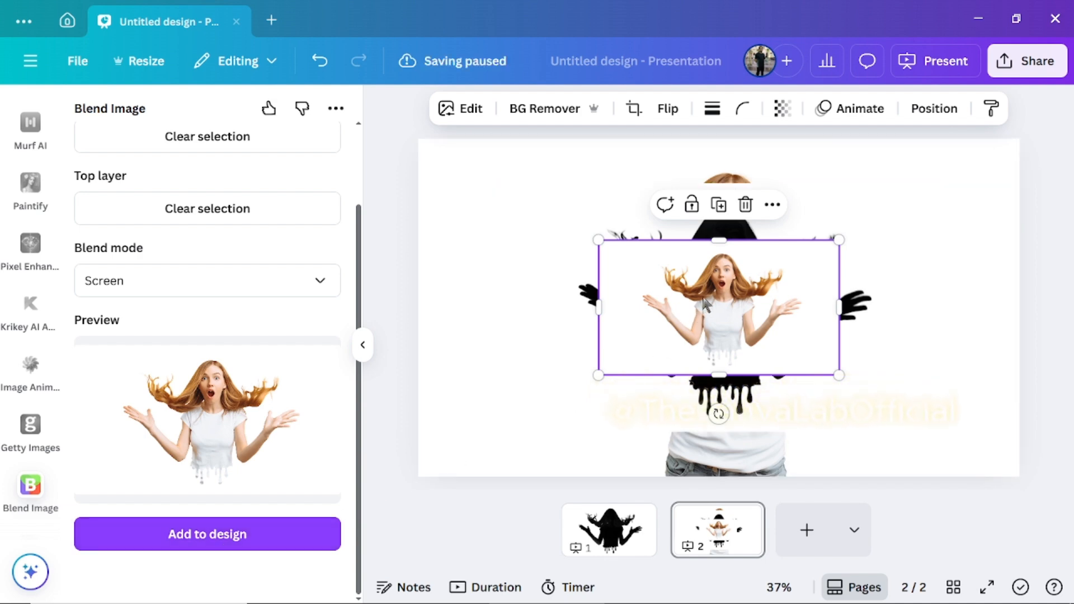
# Step: Move the blended image to the page's lower-left corner, and delete the black silhouette and the original photo from page 2
pyautogui.moveTo(704, 303); pyautogui.dragTo(509, 406)
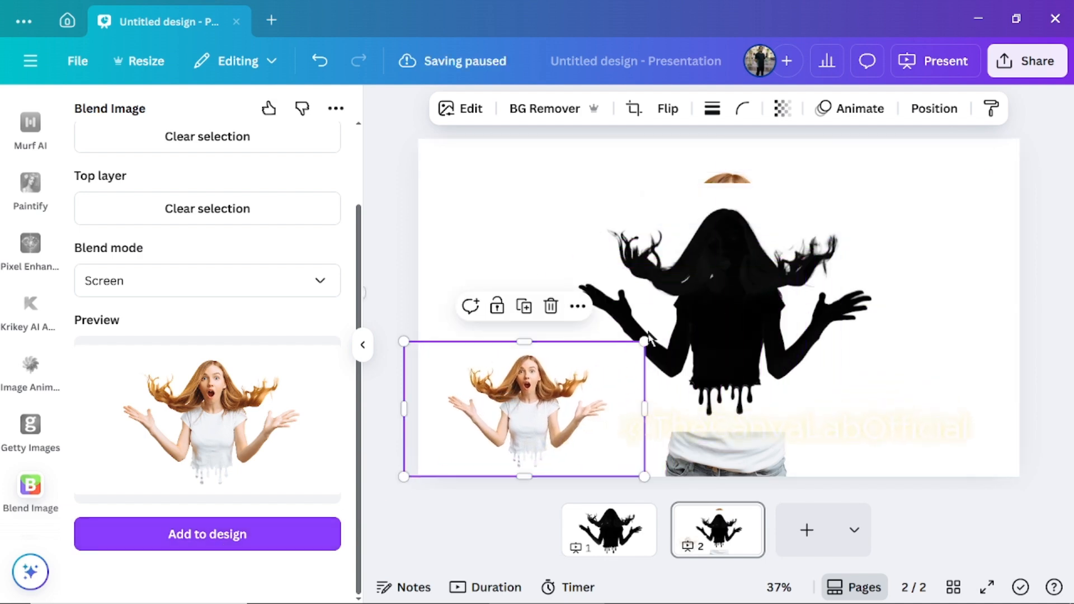
pyautogui.click(697, 303)
pyautogui.press('Delete')
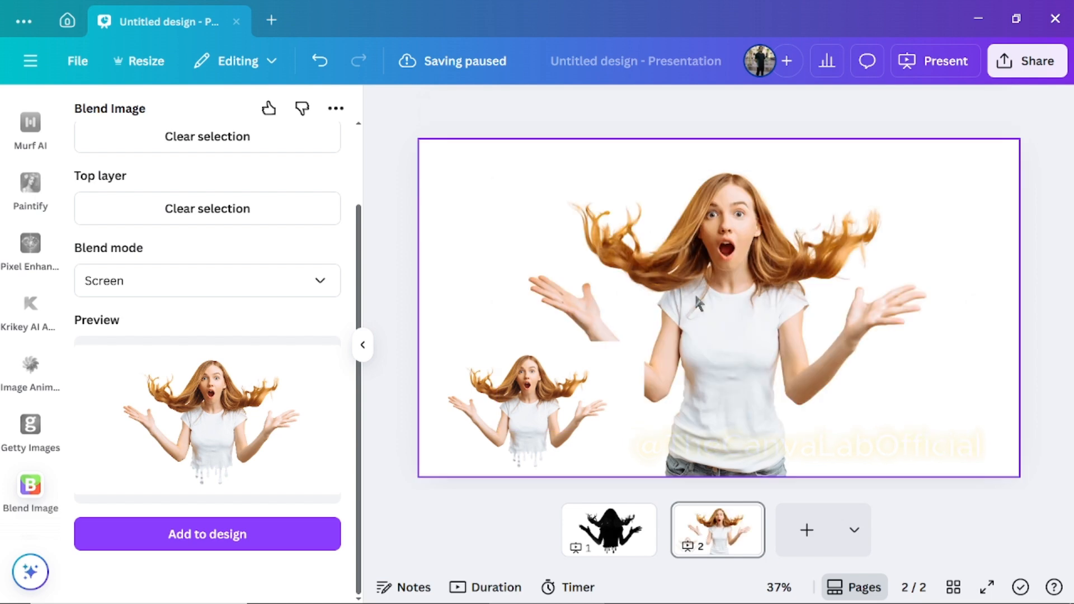
pyautogui.click(727, 350)
pyautogui.press('Delete')
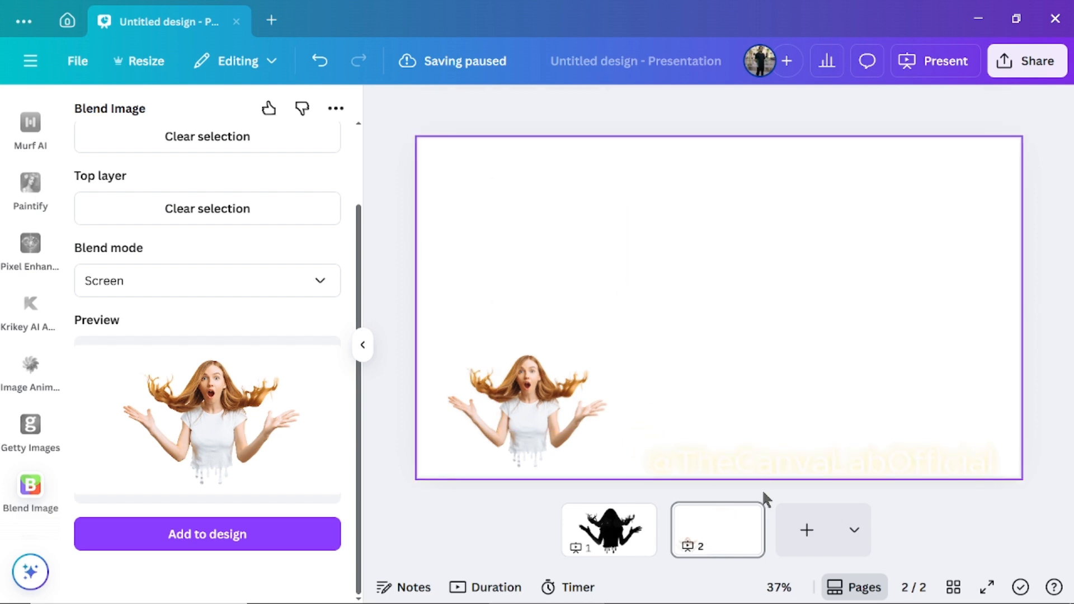
# Step: Move the blended image to the page's upper-left corner and enlarge it to cover most of the page
pyautogui.moveTo(534, 431); pyautogui.dragTo(547, 223)
pyautogui.moveTo(659, 270); pyautogui.dragTo(1009, 482)
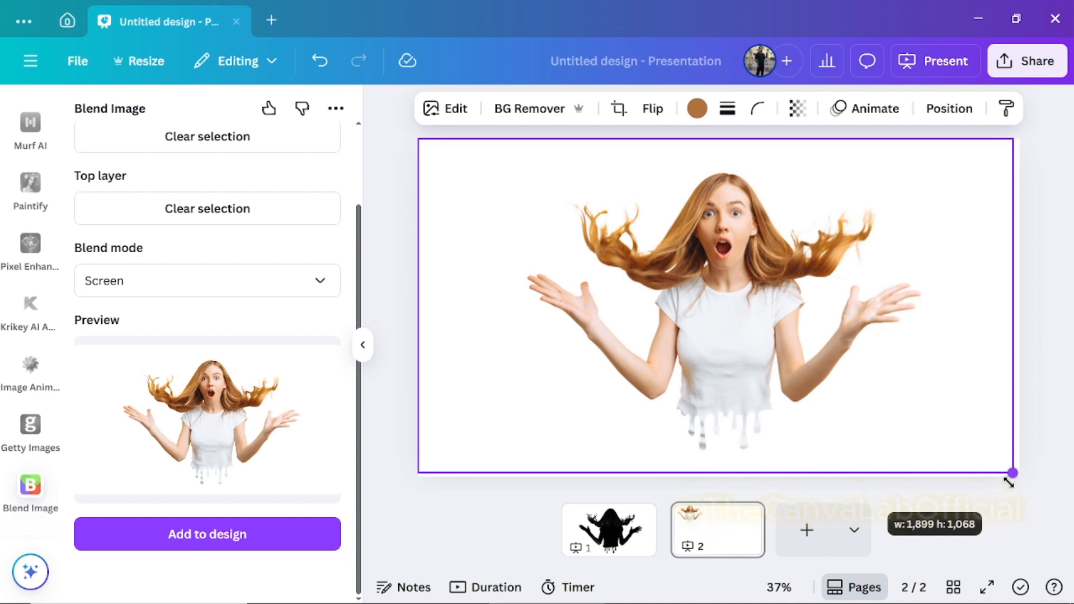
pyautogui.moveTo(1009, 482); pyautogui.dragTo(939, 445)
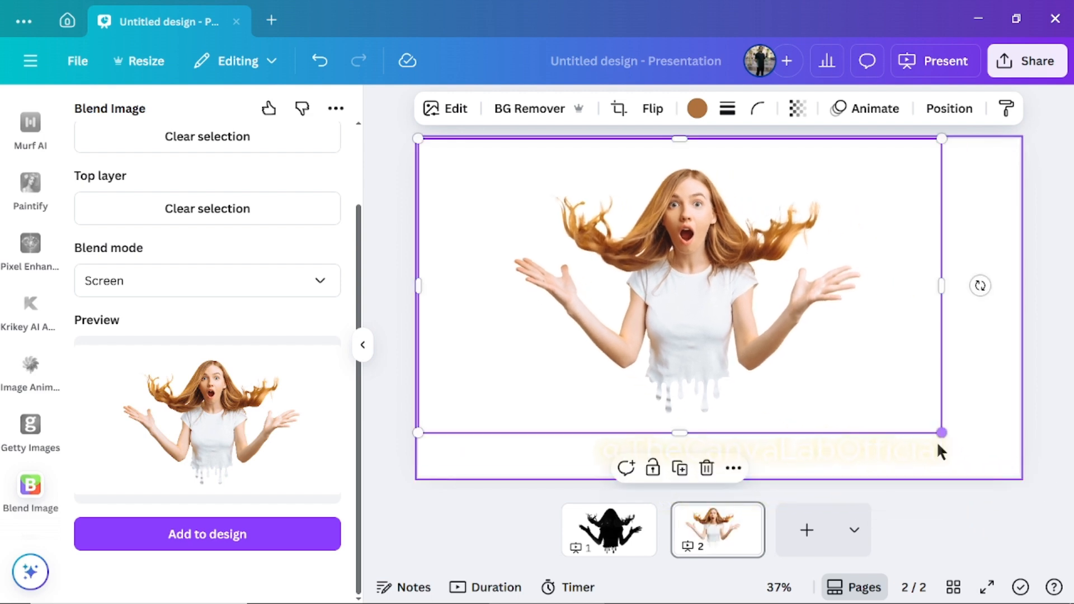
# Step: Set the background color of page 2 to the default solid pink
pyautogui.click(985, 429)
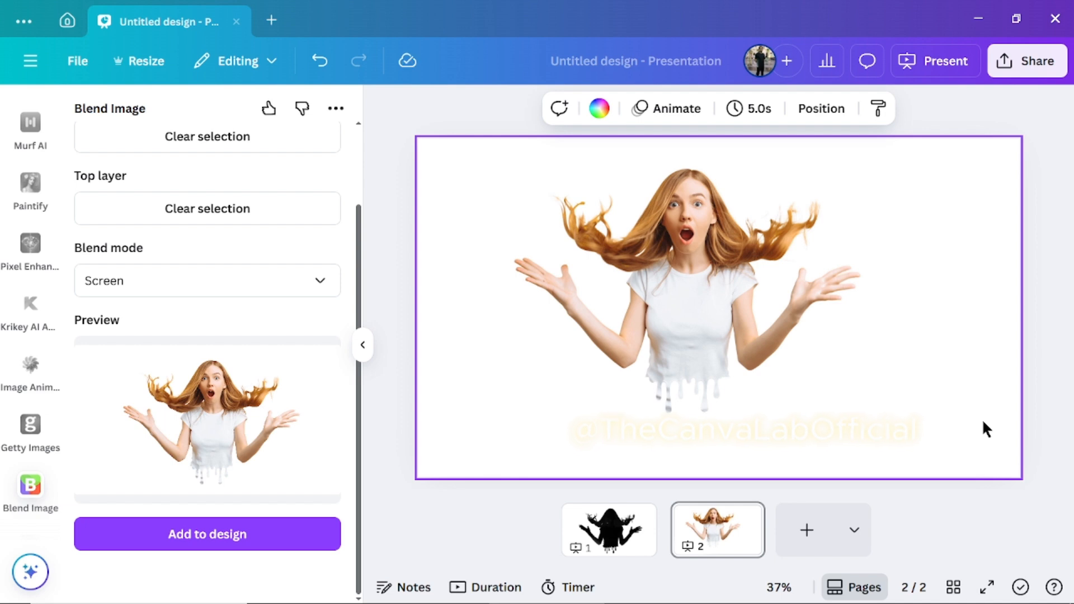
pyautogui.click(600, 109)
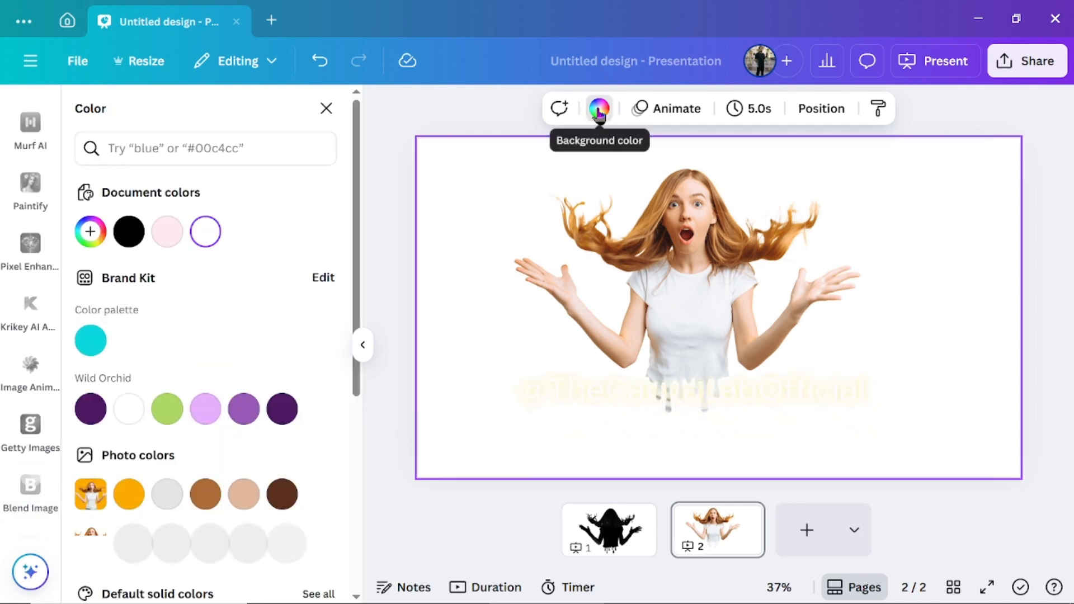
pyautogui.moveTo(356, 281); pyautogui.dragTo(382, 442)
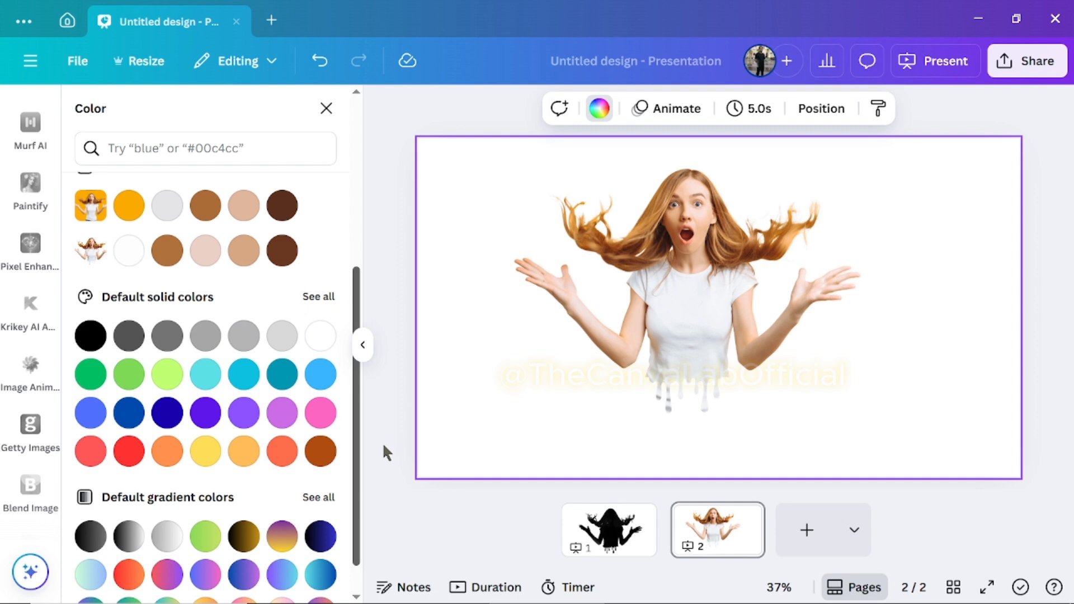
pyautogui.click(321, 414)
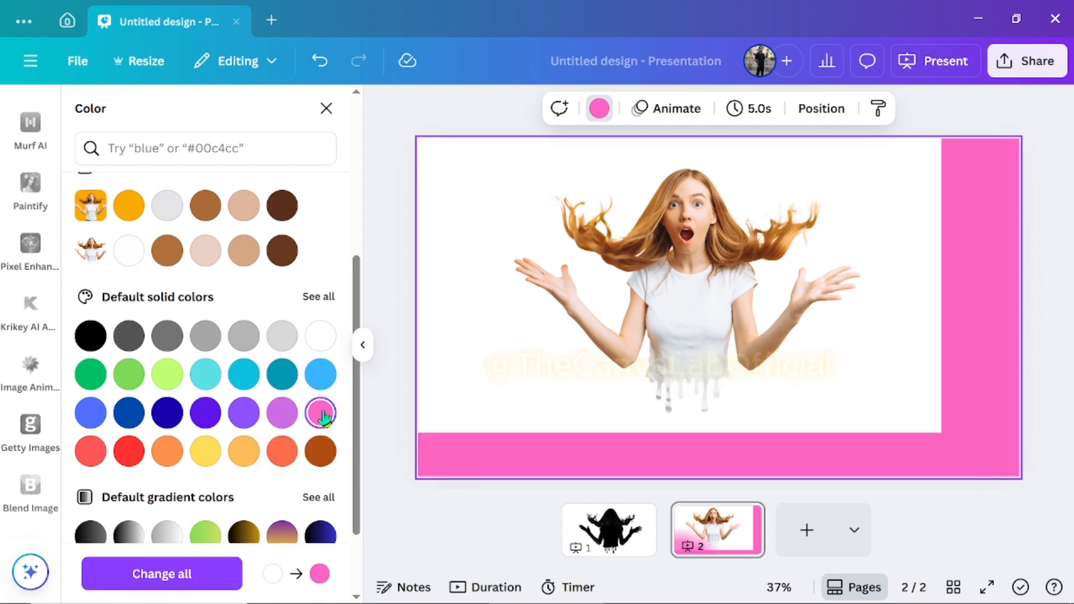
# Step: Enlarge the blended image to fill the whole page and remove its background
pyautogui.click(880, 398)
pyautogui.moveTo(945, 435); pyautogui.dragTo(1019, 477)
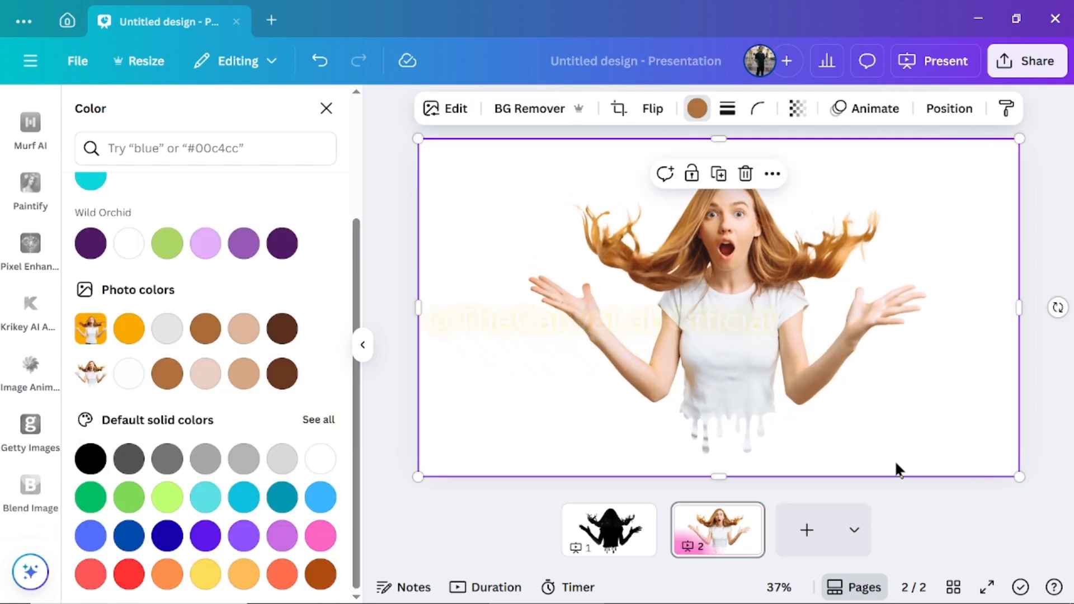
pyautogui.click(520, 112)
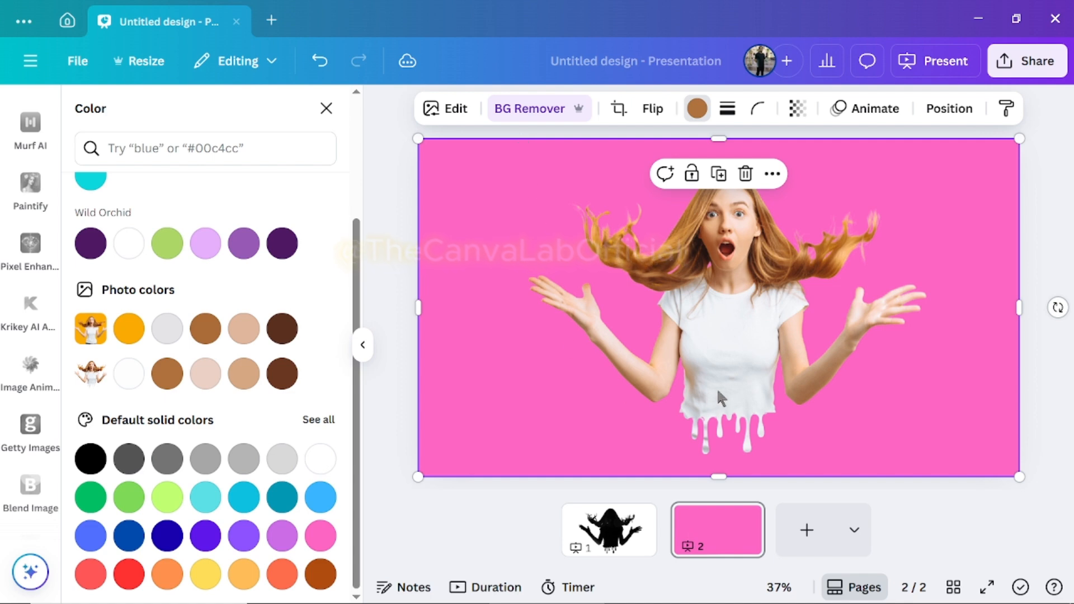
# Step: Shift the cut-out woman slightly up and to the left, enlarge her to the page's lower-right corner, and deselect
pyautogui.moveTo(727, 362); pyautogui.dragTo(694, 340)
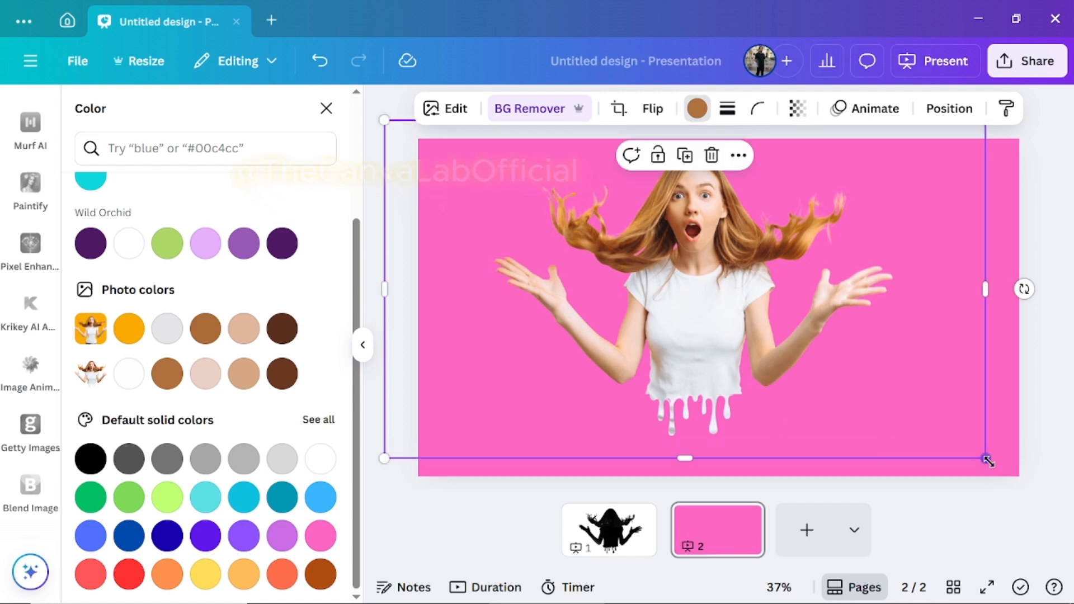
pyautogui.moveTo(989, 461); pyautogui.dragTo(1019, 477)
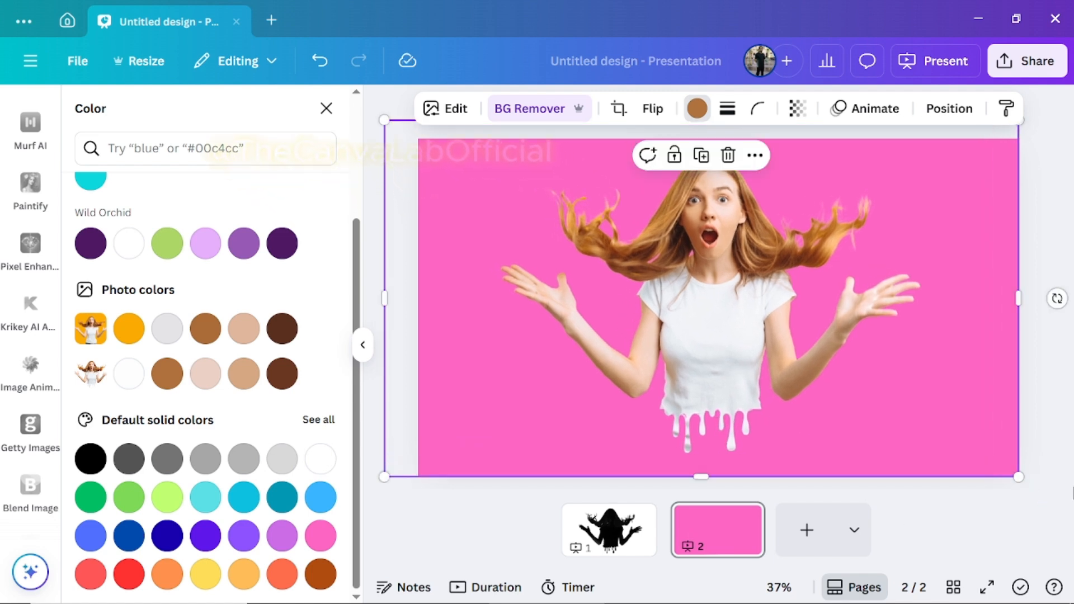
pyautogui.click(1071, 492)
pyautogui.click(1047, 485)
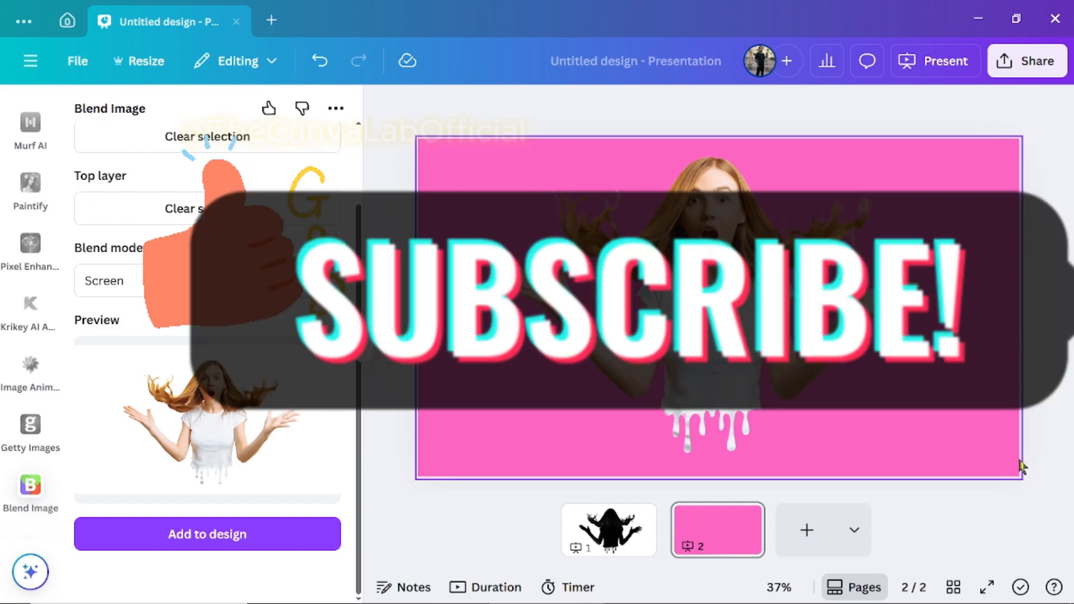